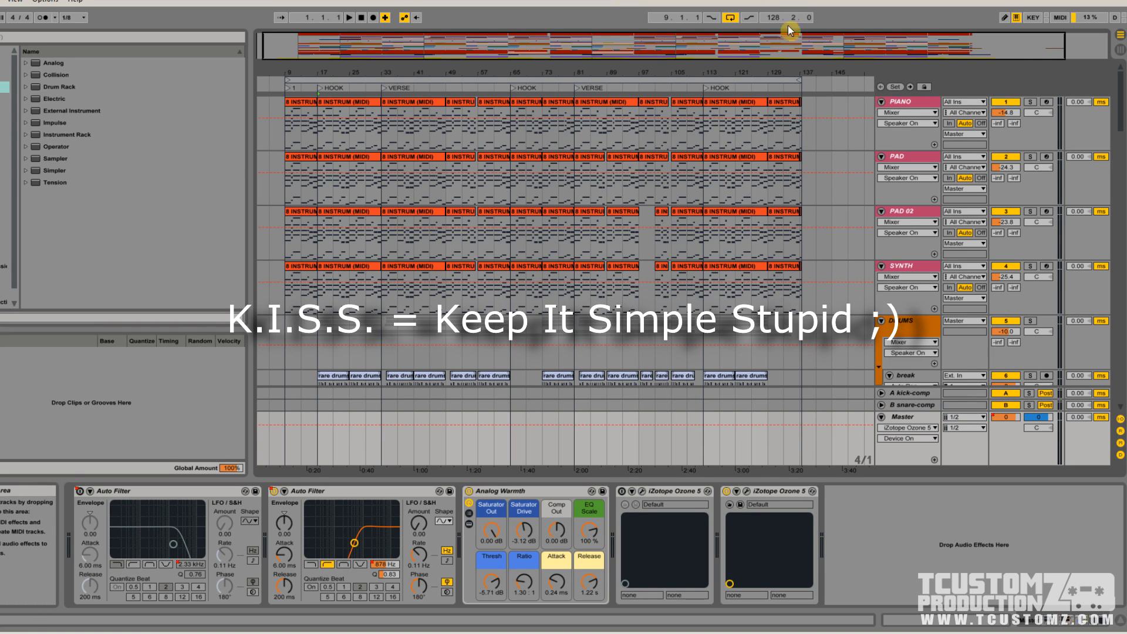
Look over all the tracks of the arrangement, from PIANO down to the audio tracks and back
{"action": "scroll", "coordinate": [868, 252], "scroll_direction": "down", "scroll_amount": 5}
{"action": "left_click_drag", "start_coordinate": [1120, 127], "coordinate": [1116, 390]}
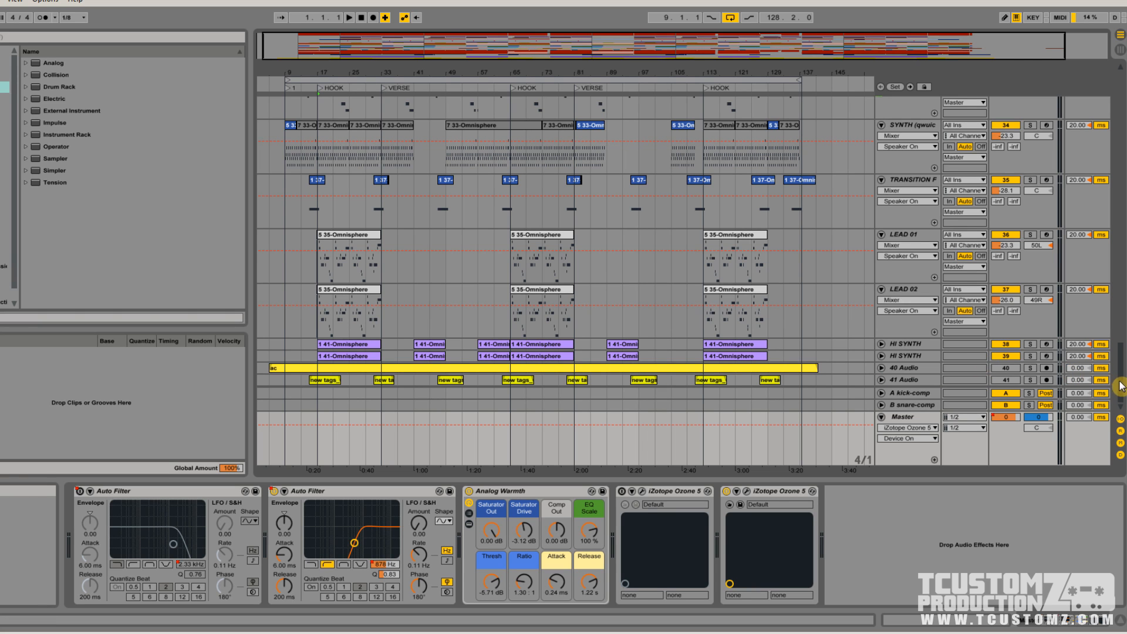
{"action": "scroll", "coordinate": [1118, 378], "scroll_direction": "up", "scroll_amount": 2}
{"action": "scroll", "coordinate": [1118, 378], "scroll_direction": "up", "scroll_amount": 5}
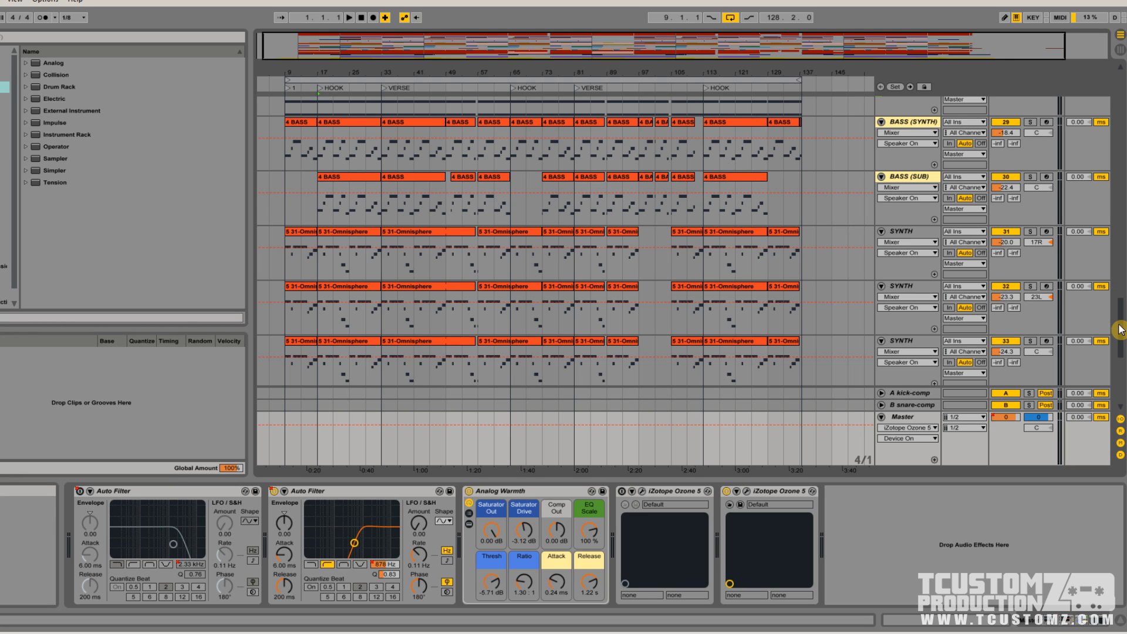
{"action": "left_click_drag", "start_coordinate": [1117, 327], "coordinate": [1114, 93]}
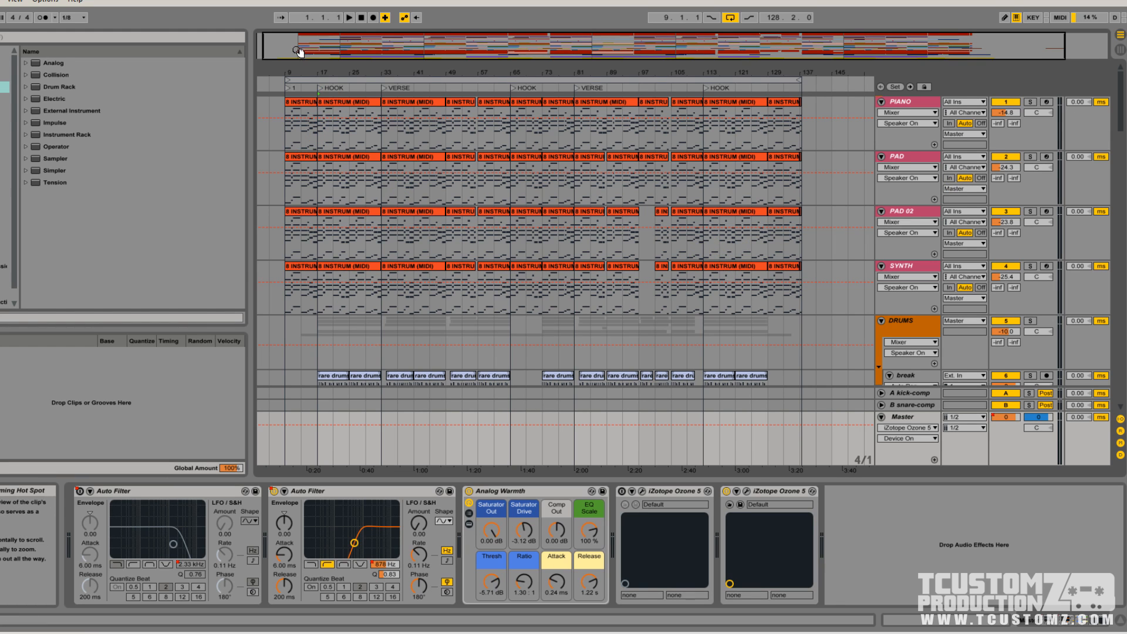
Play the full mix through the first HOOK section into the verse and stop playback
{"action": "left_click_drag", "start_coordinate": [297, 47], "coordinate": [297, 142]}
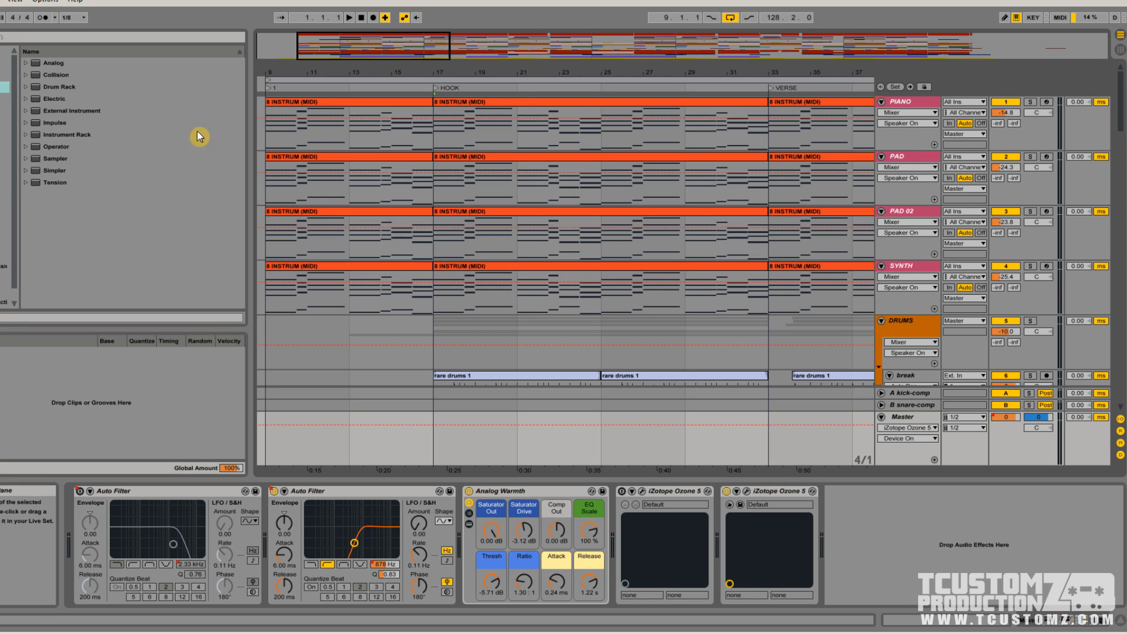
{"action": "left_click_drag", "start_coordinate": [340, 46], "coordinate": [340, 36]}
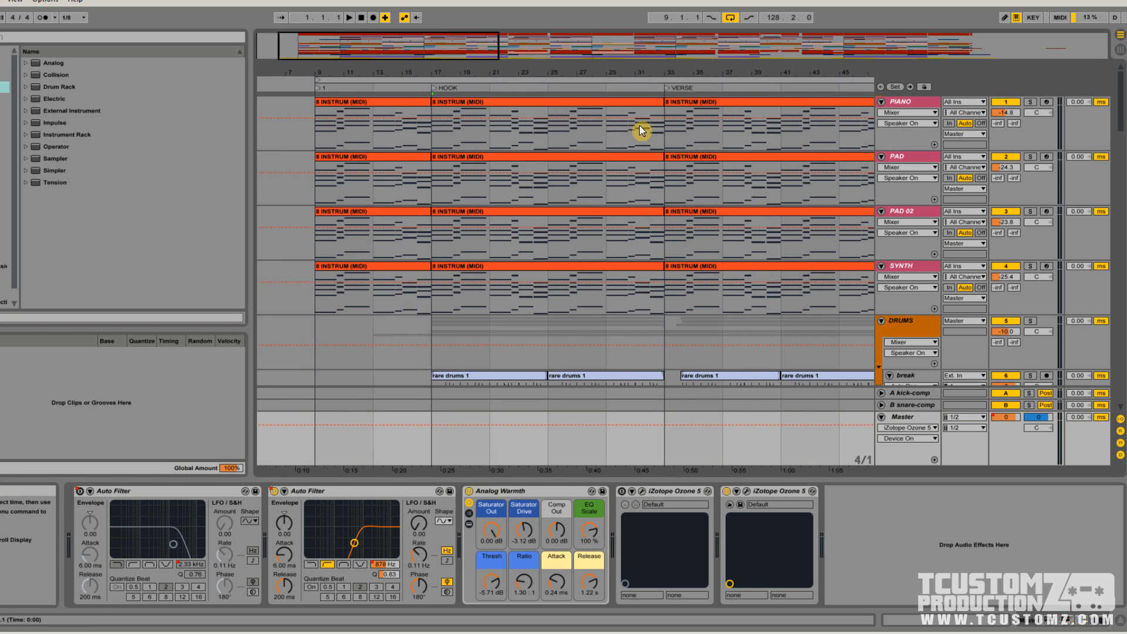
{"action": "left_click_drag", "start_coordinate": [375, 41], "coordinate": [374, 52]}
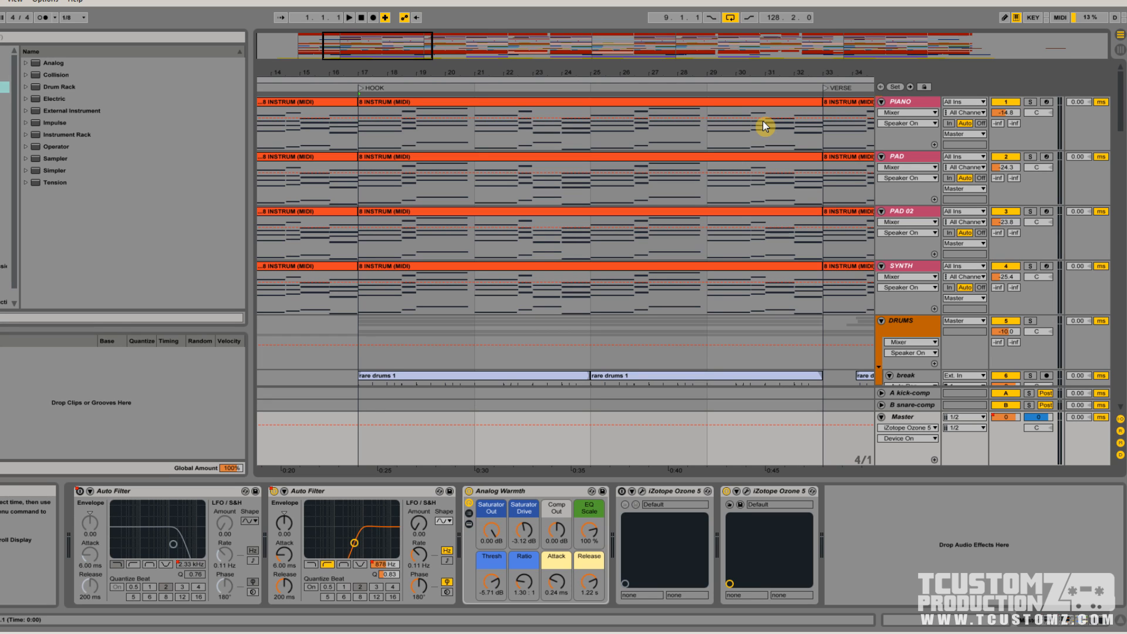
{"action": "key", "text": "space"}
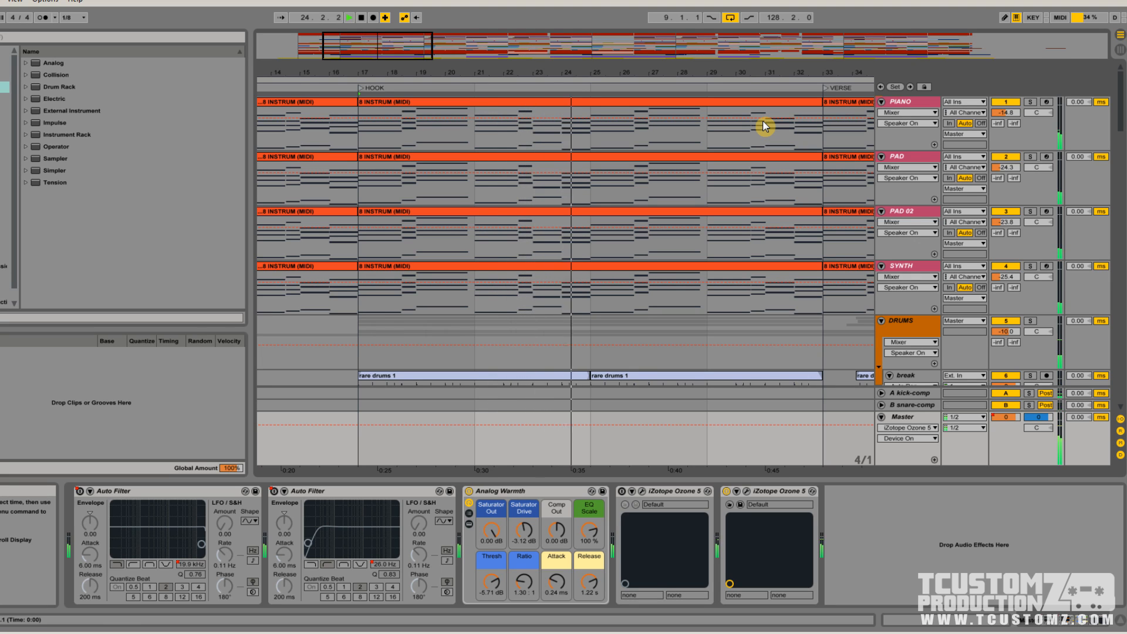
{"action": "mouse_move", "coordinate": [741, 72]}
{"action": "left_mouse_down"}
{"action": "mouse_move", "coordinate": [696, 72]}
{"action": "mouse_move", "coordinate": [706, 74]}
{"action": "left_mouse_up"}
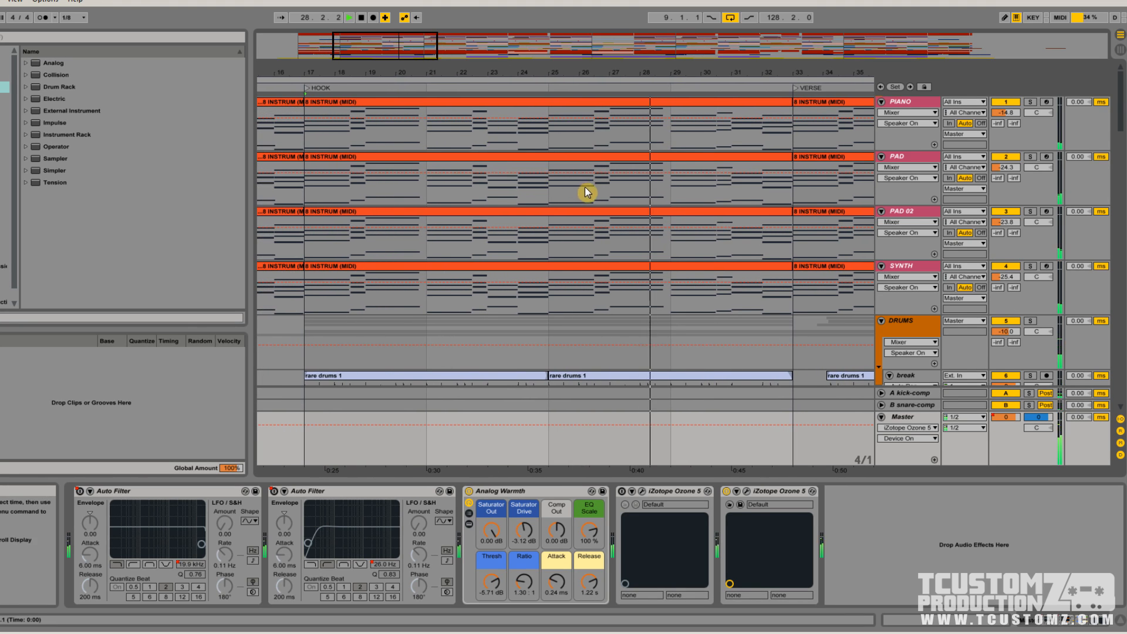
{"action": "scroll", "coordinate": [584, 186], "scroll_direction": "down", "scroll_amount": 1}
{"action": "scroll", "coordinate": [591, 191], "scroll_direction": "up", "scroll_amount": 1}
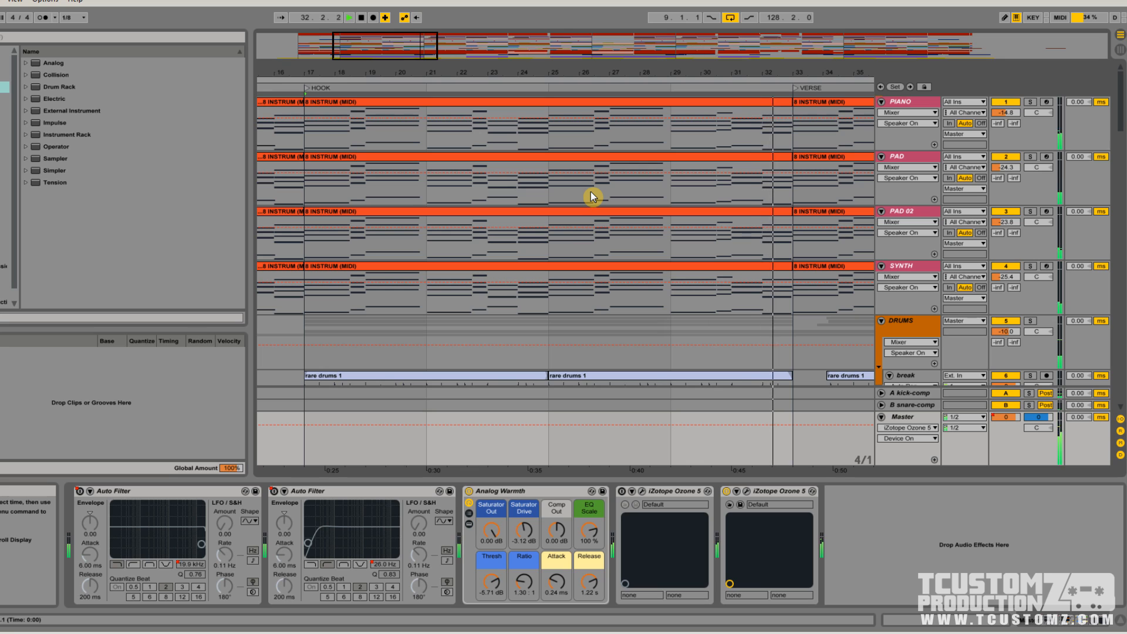
{"action": "left_click", "coordinate": [362, 18]}
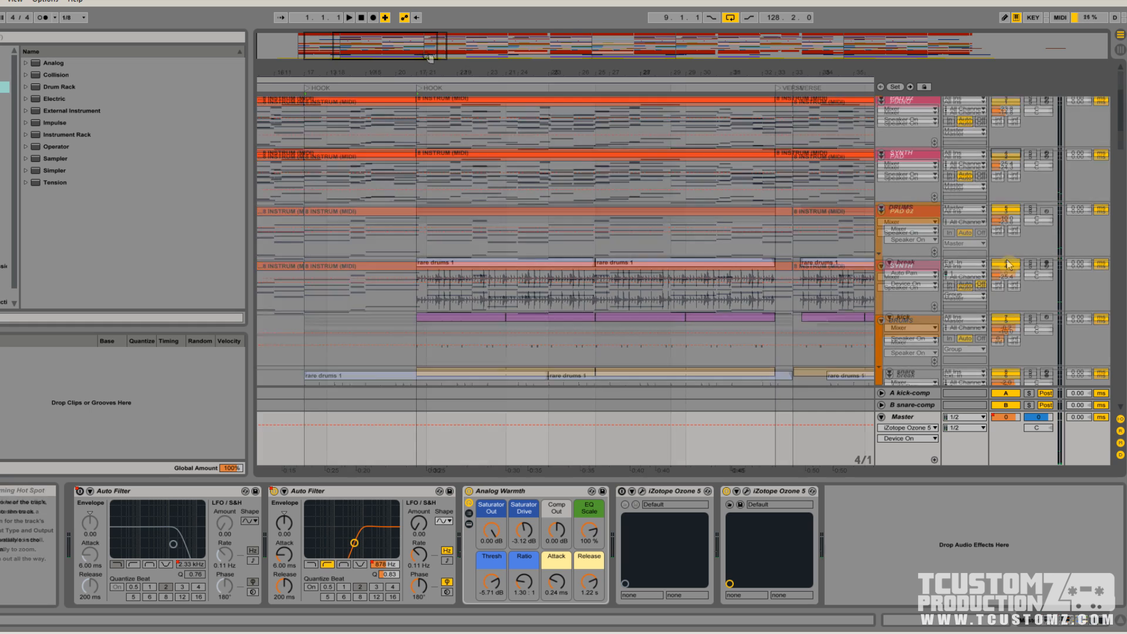
Mute the PAD, PAD 02 and SYNTH tracks and the break, kick, snare, snare-reverb, crash and reverse tracks in the DRUMS group
{"action": "left_click", "coordinate": [1009, 260]}
{"action": "scroll", "coordinate": [1012, 252], "scroll_direction": "down", "scroll_amount": 1}
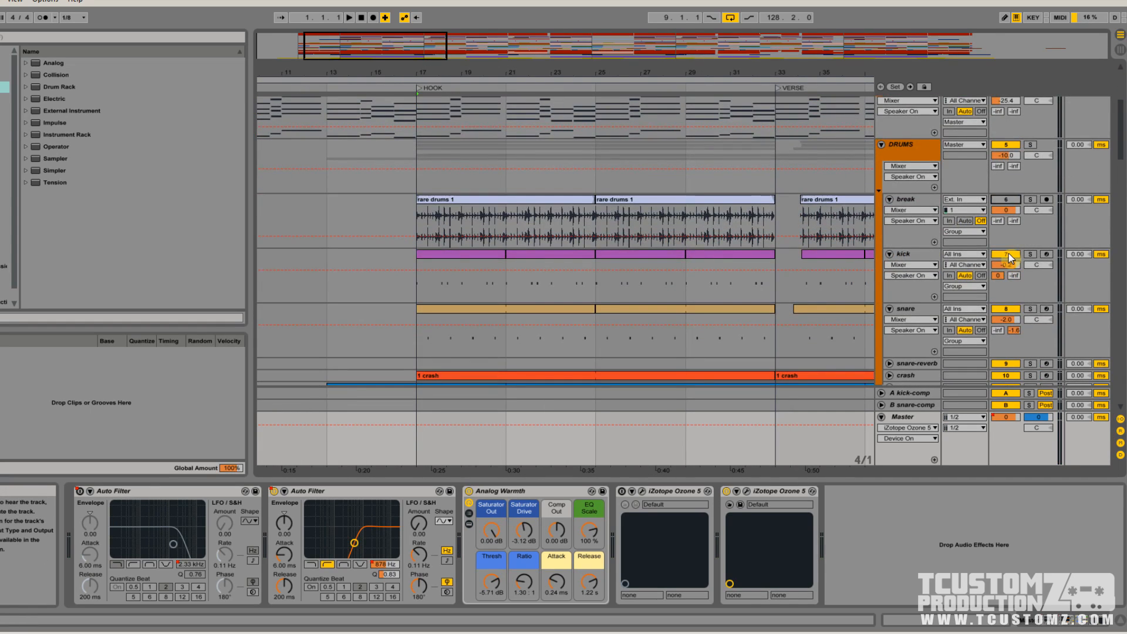
{"action": "left_click", "coordinate": [1009, 253]}
{"action": "scroll", "coordinate": [1009, 253], "scroll_direction": "down", "scroll_amount": 1}
{"action": "left_click", "coordinate": [1009, 246]}
{"action": "scroll", "coordinate": [1009, 243], "scroll_direction": "down", "scroll_amount": 1}
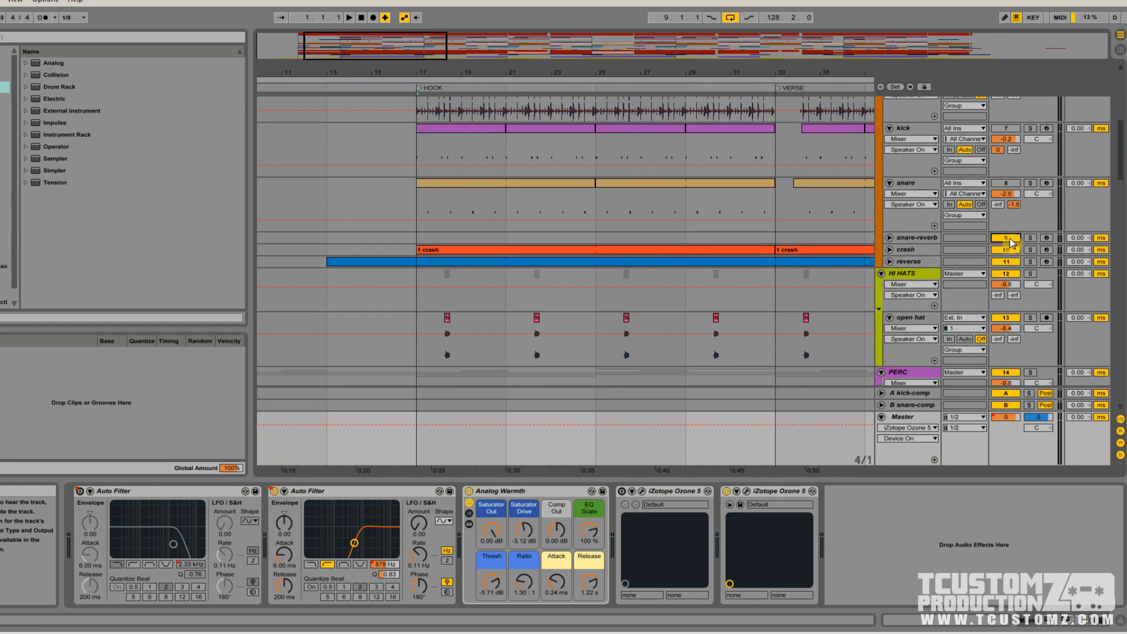
{"action": "scroll", "coordinate": [1009, 257], "scroll_direction": "down", "scroll_amount": 1}
Mute the open hat track and the ride, SFX, 2 Vox and both 1 Vox tracks in the PERC group
{"action": "left_click", "coordinate": [1009, 267]}
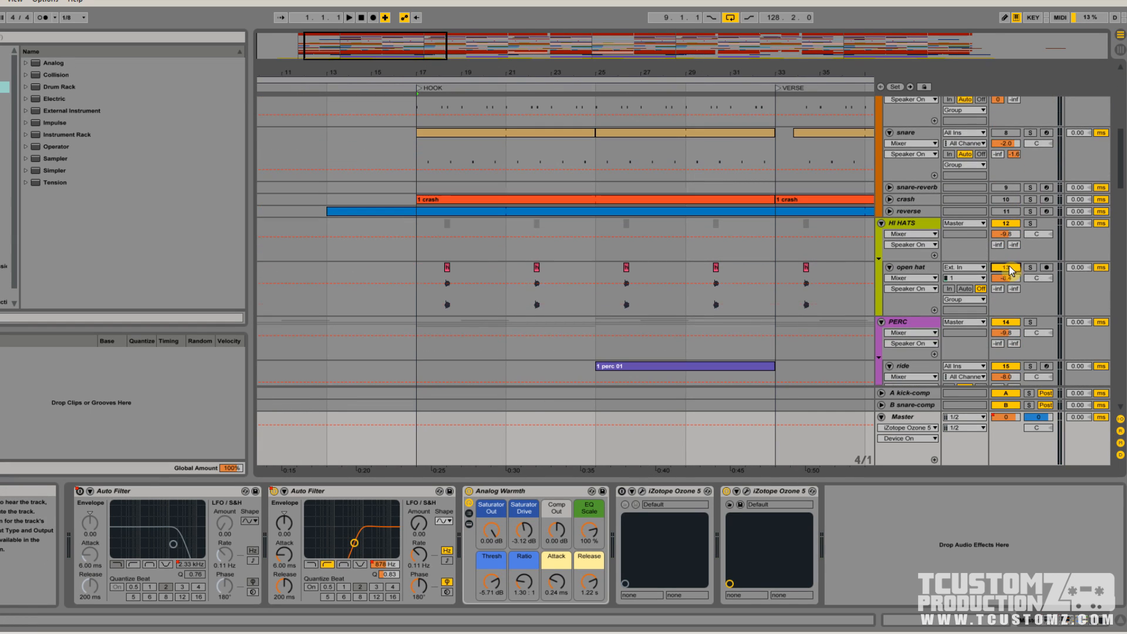
{"action": "scroll", "coordinate": [1009, 266], "scroll_direction": "down", "scroll_amount": 2}
{"action": "left_click", "coordinate": [1009, 291]}
{"action": "scroll", "coordinate": [1013, 294], "scroll_direction": "down", "scroll_amount": 1}
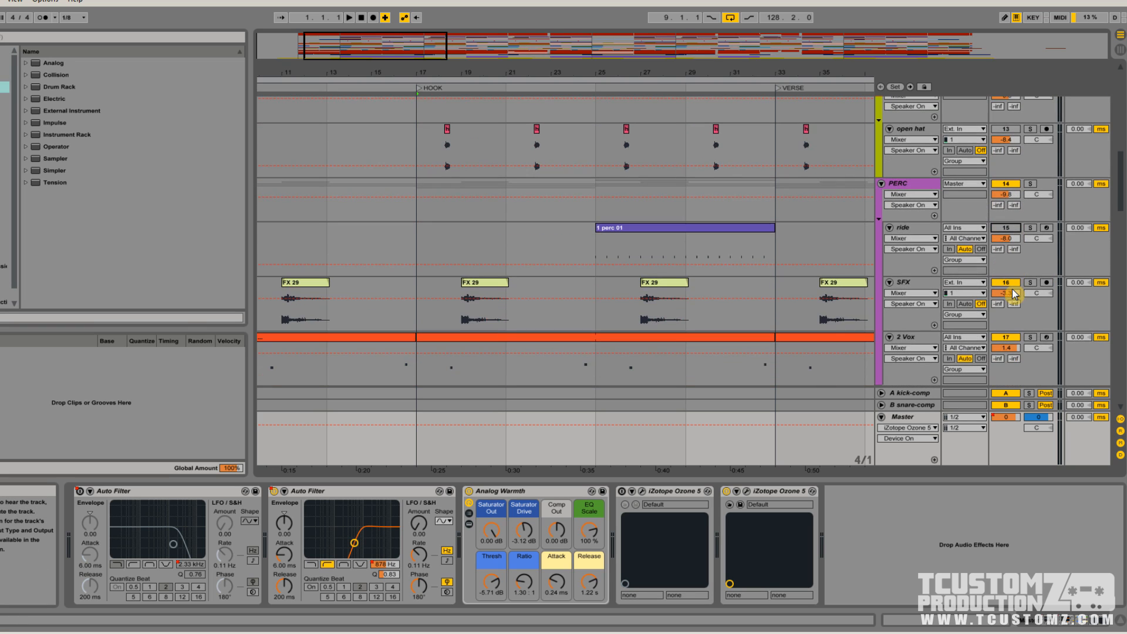
{"action": "left_click", "coordinate": [1008, 284]}
{"action": "scroll", "coordinate": [1011, 287], "scroll_direction": "down", "scroll_amount": 1}
{"action": "left_click", "coordinate": [1010, 265]}
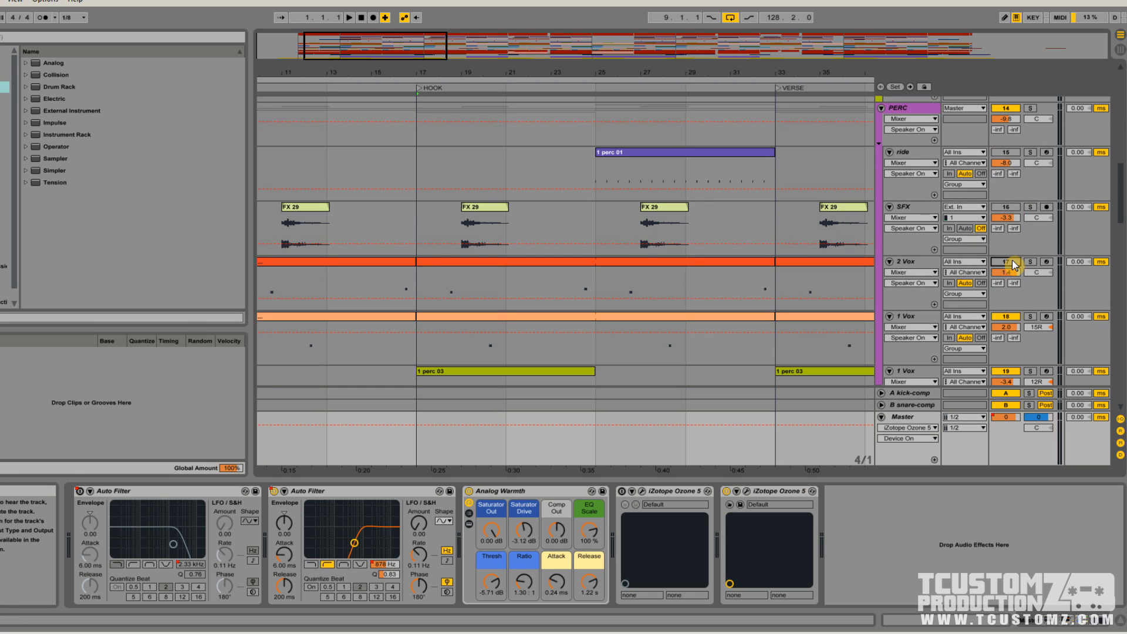
{"action": "scroll", "coordinate": [1012, 260], "scroll_direction": "down", "scroll_amount": 1}
{"action": "left_click", "coordinate": [1012, 267]}
{"action": "scroll", "coordinate": [1012, 259], "scroll_direction": "down", "scroll_amount": 1}
{"action": "left_click", "coordinate": [1009, 245]}
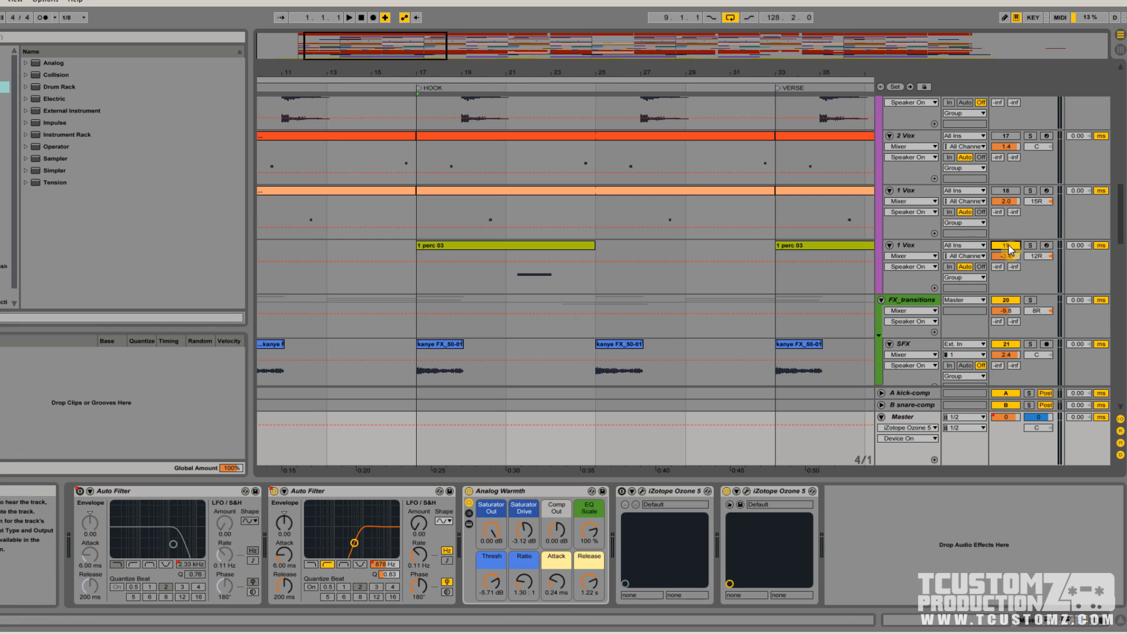
Mute the SFX and transition 01 tracks in the FX_transitions group
{"action": "scroll", "coordinate": [1009, 247], "scroll_direction": "down", "scroll_amount": 1}
{"action": "left_click", "coordinate": [1008, 280]}
{"action": "scroll", "coordinate": [1009, 281], "scroll_direction": "down", "scroll_amount": 1}
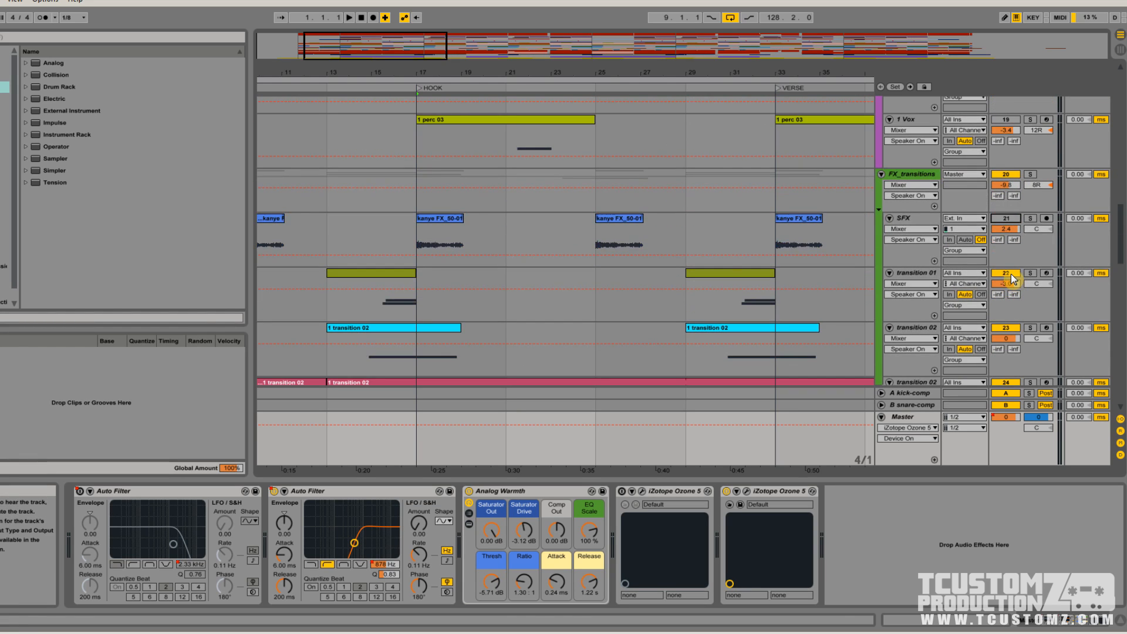
{"action": "left_click", "coordinate": [1011, 274]}
{"action": "scroll", "coordinate": [1011, 273], "scroll_direction": "down", "scroll_amount": 1}
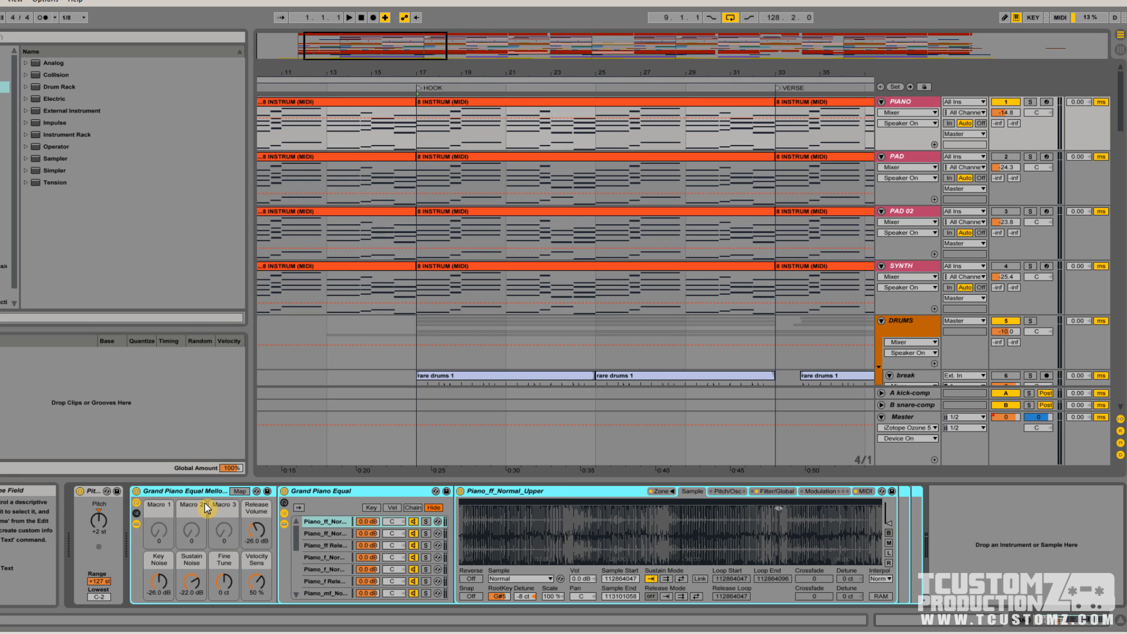
Play the HOOK section with only the PIANO track soloed, and end by turning its solo off and stopping playback
{"action": "mouse_move", "coordinate": [344, 52]}
{"action": "left_mouse_down"}
{"action": "mouse_move", "coordinate": [354, 52]}
{"action": "mouse_move", "coordinate": [331, 91]}
{"action": "mouse_move", "coordinate": [341, 94]}
{"action": "left_mouse_up"}
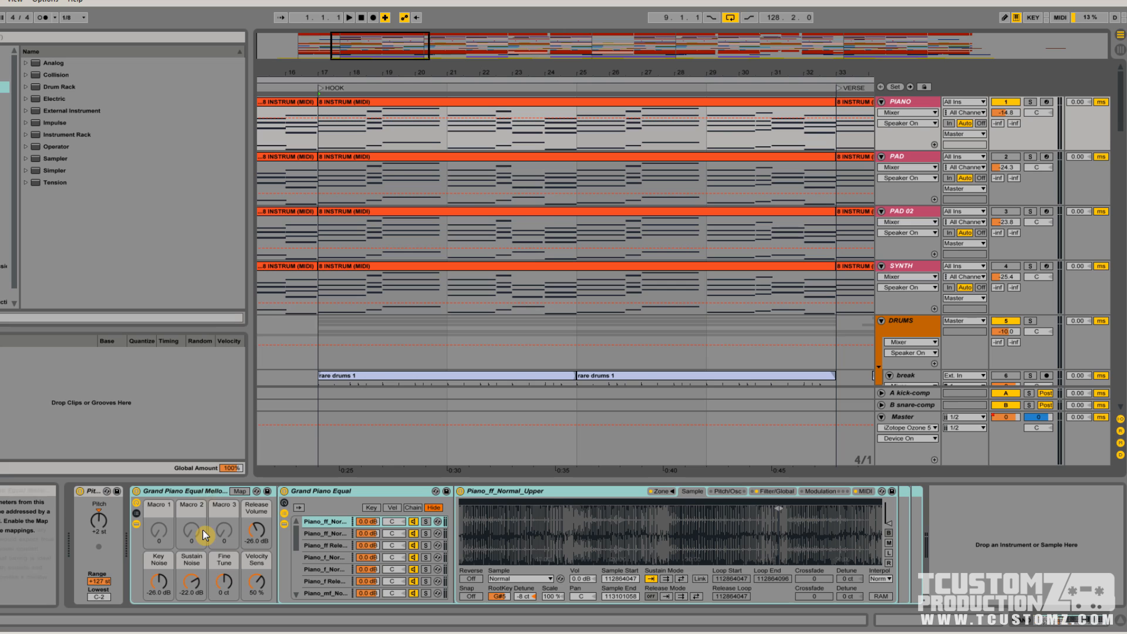
{"action": "left_click", "coordinate": [163, 493]}
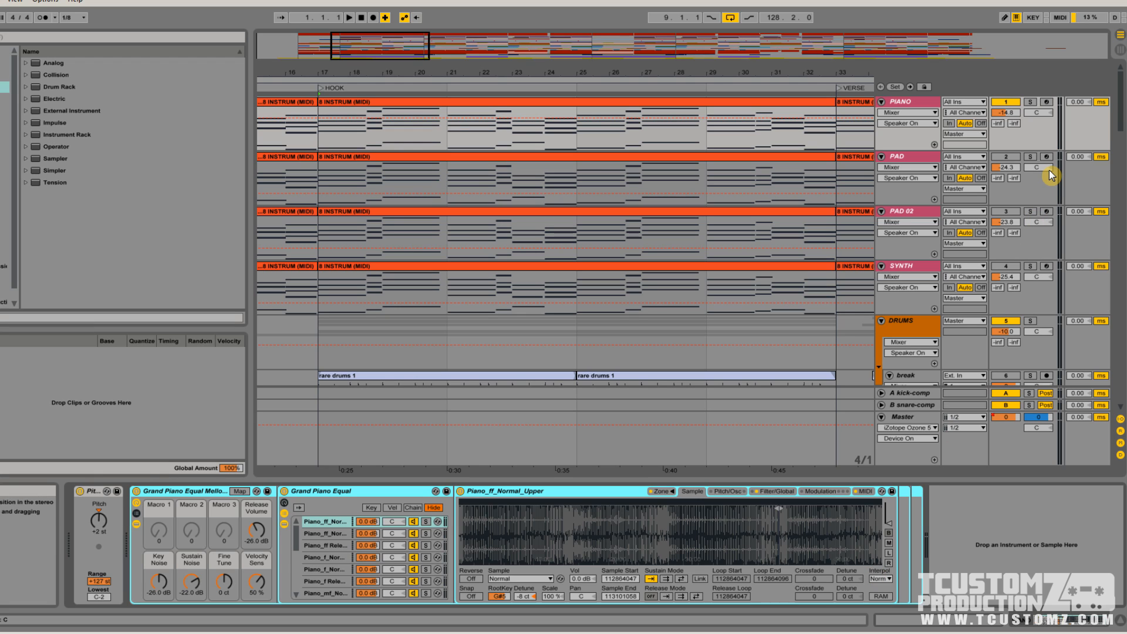
{"action": "left_click", "coordinate": [1030, 102]}
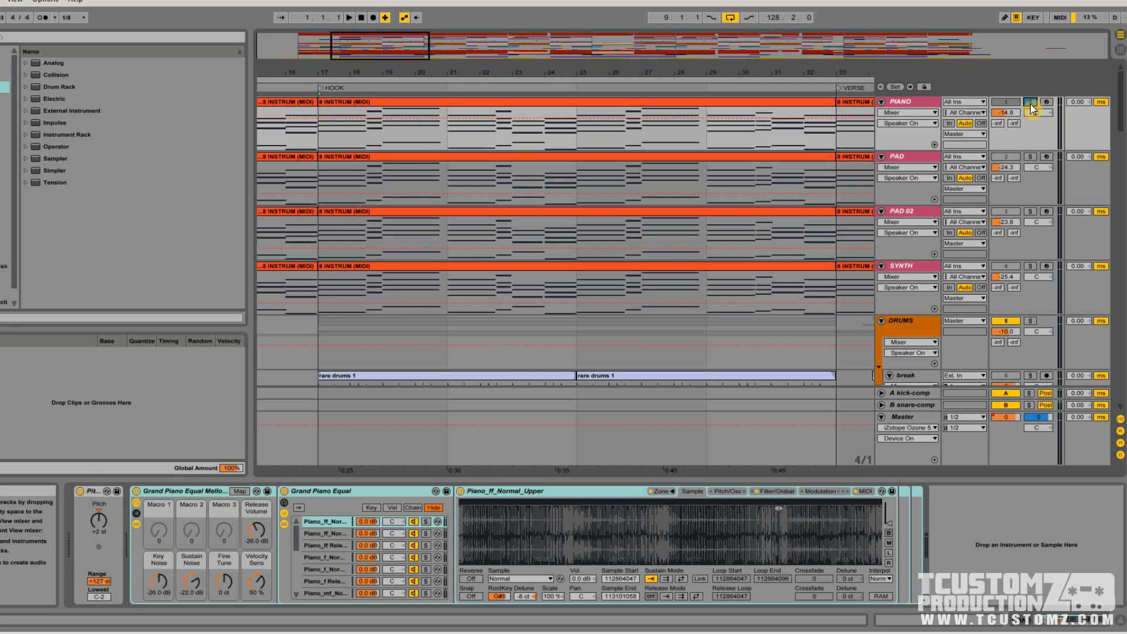
{"action": "key", "text": "space"}
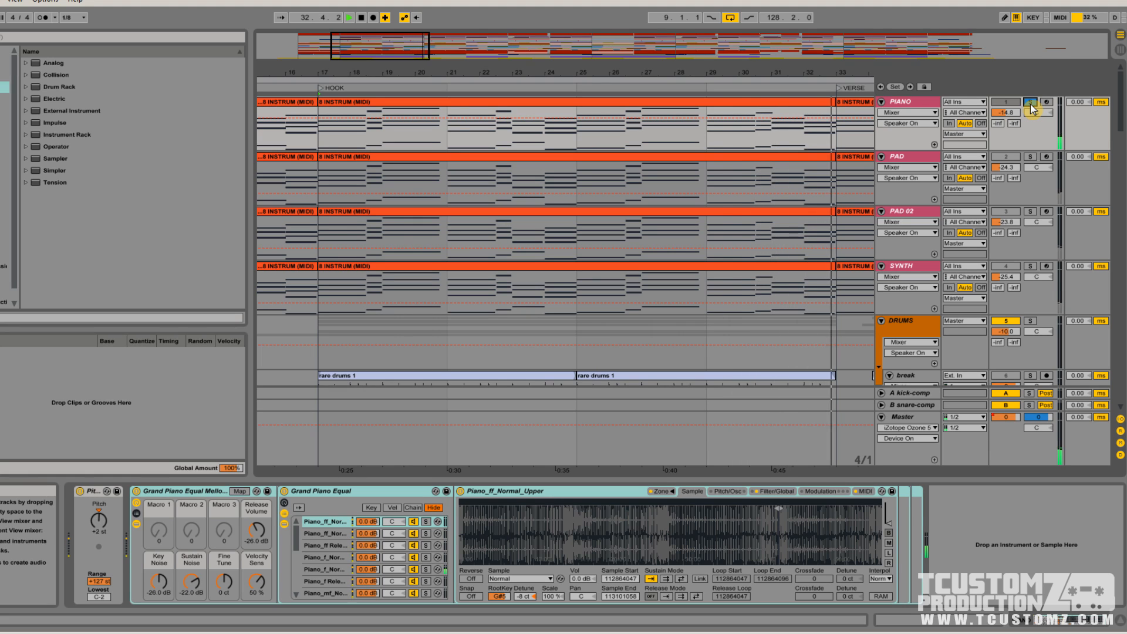
{"action": "left_click", "coordinate": [1031, 104]}
{"action": "key", "text": "space"}
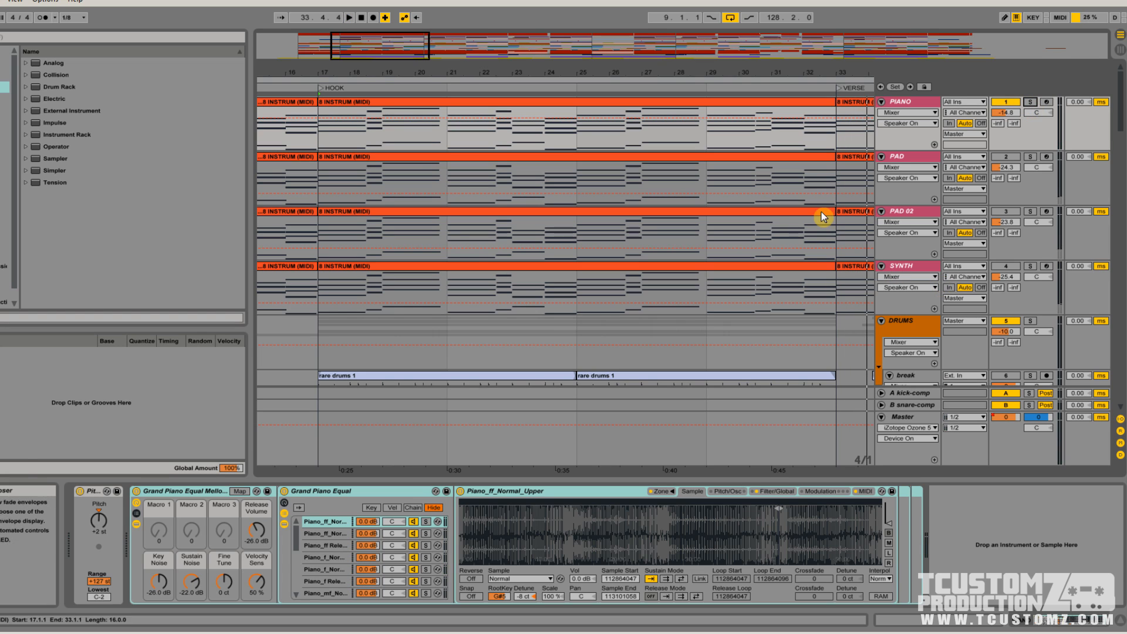
Review the device chains of PAD, PAD 02 and SYNTH and the notes of the PIANO track's hook clip in an enlarged editor
{"action": "left_click_drag", "start_coordinate": [379, 43], "coordinate": [380, 86]}
{"action": "left_click", "coordinate": [425, 157]}
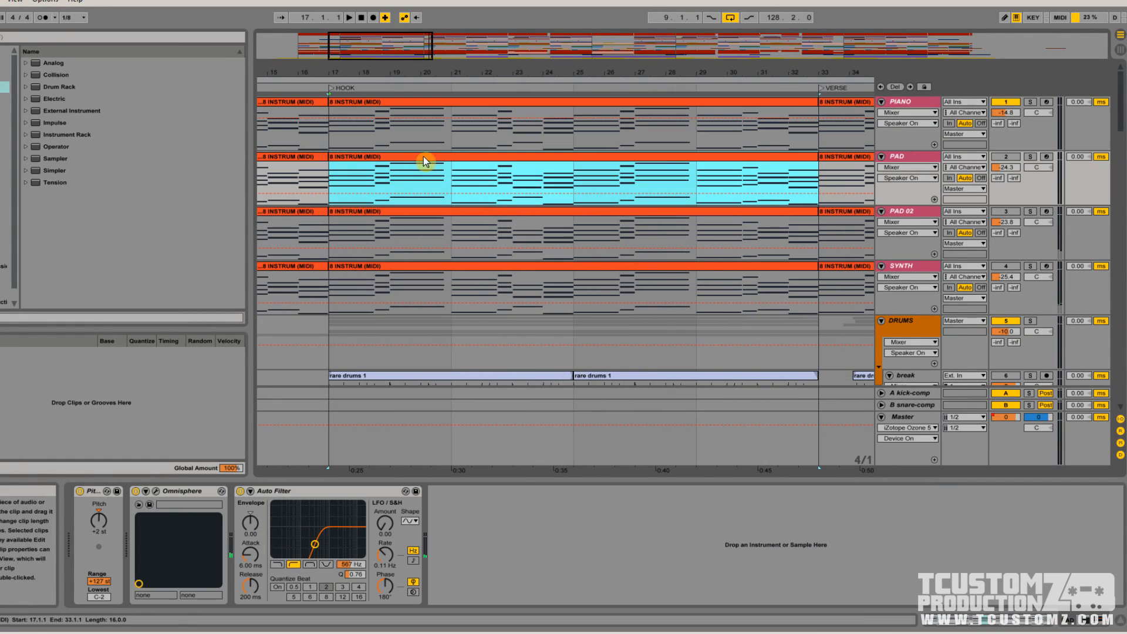
{"action": "left_click", "coordinate": [905, 157]}
{"action": "left_click", "coordinate": [911, 214]}
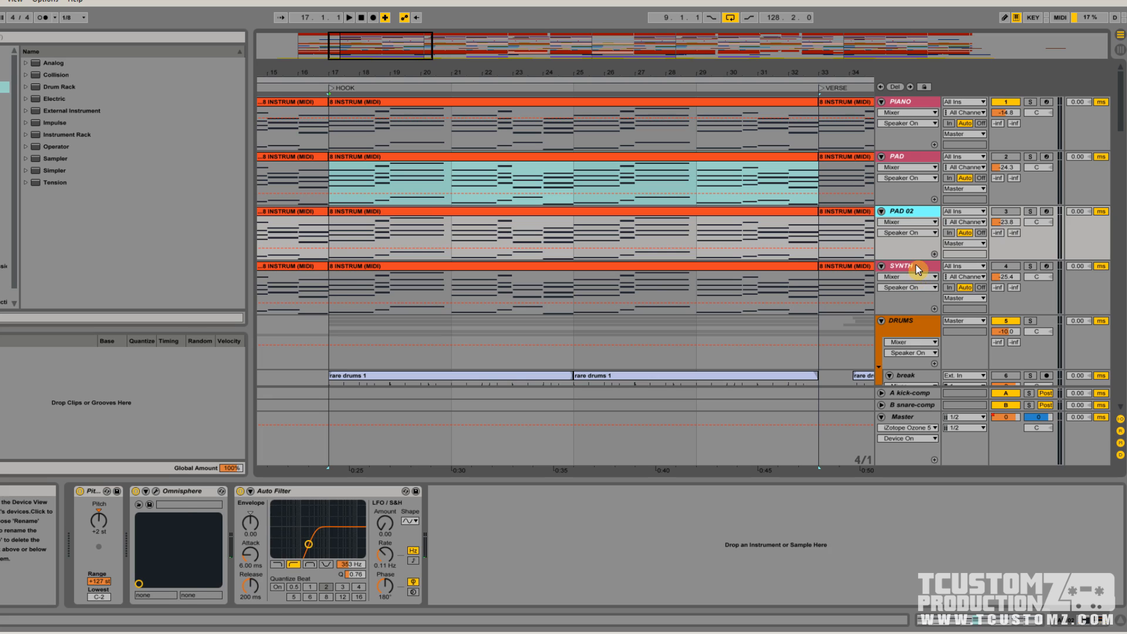
{"action": "left_click", "coordinate": [916, 267]}
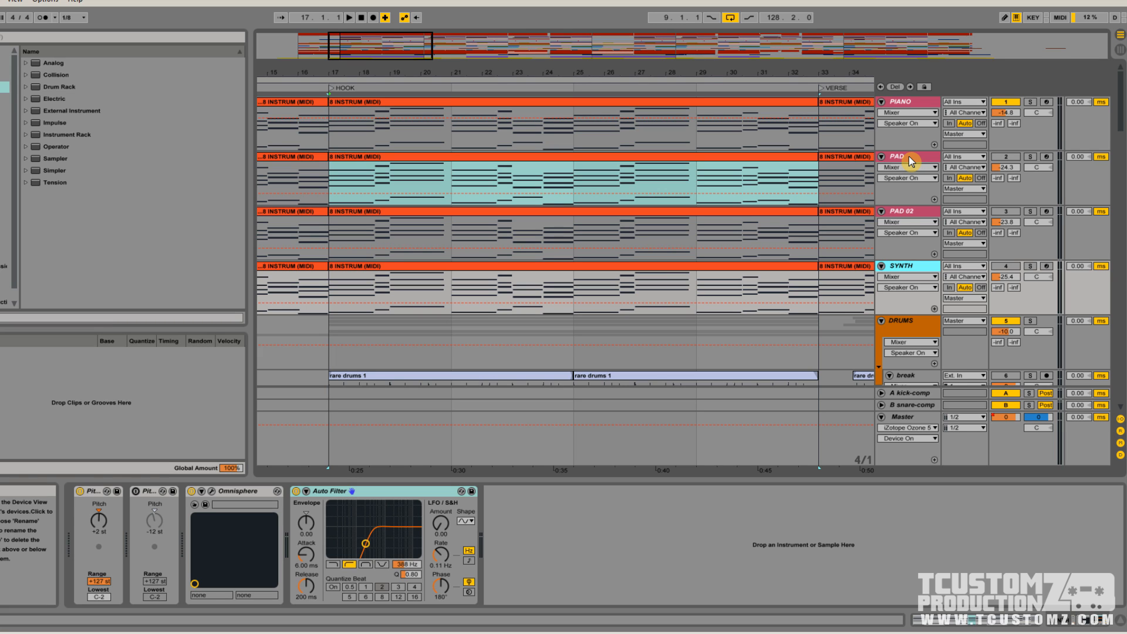
{"action": "left_click", "coordinate": [356, 157]}
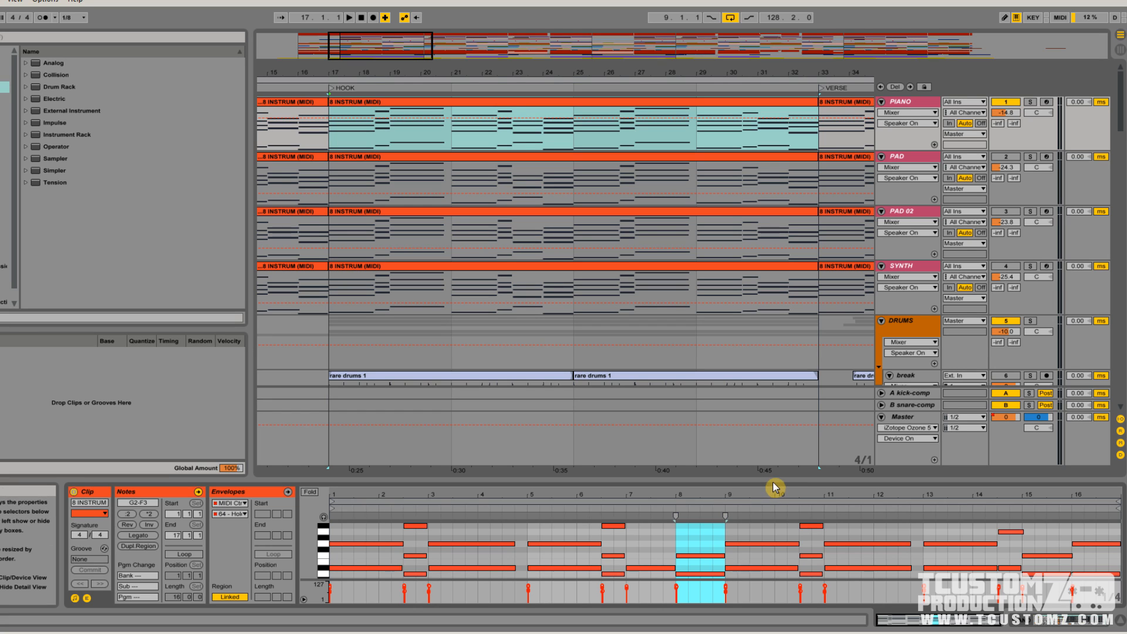
{"action": "left_click_drag", "start_coordinate": [764, 482], "coordinate": [902, 107]}
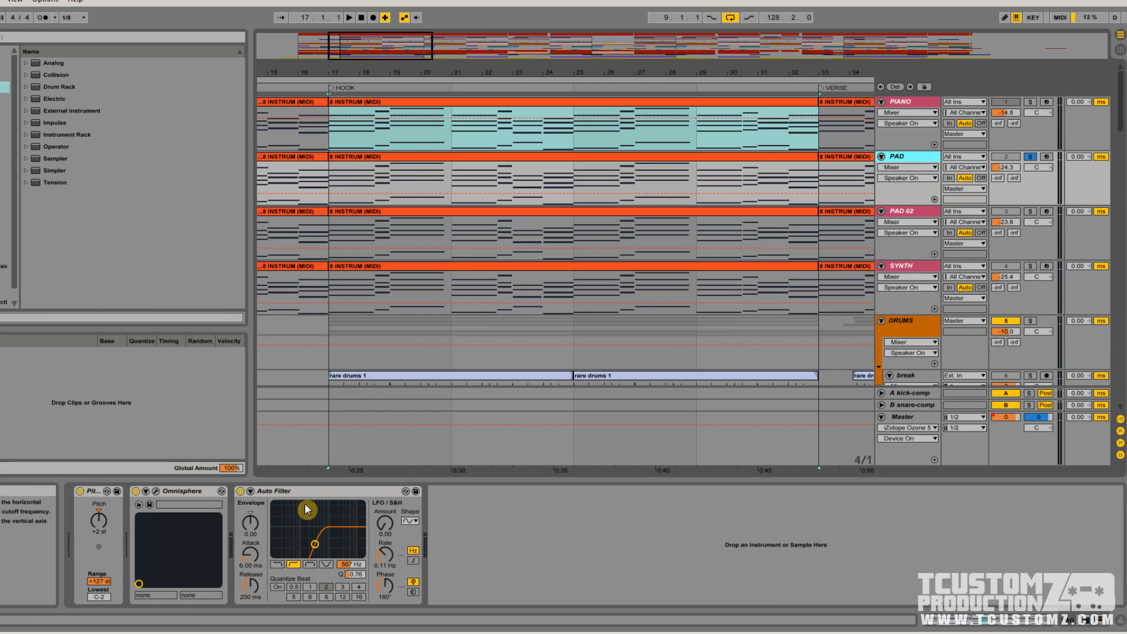
Select the PAD track's Auto Filter and play the hook, soloing PAD, PAD 02 and SYNTH one after another
{"action": "left_click", "coordinate": [307, 491]}
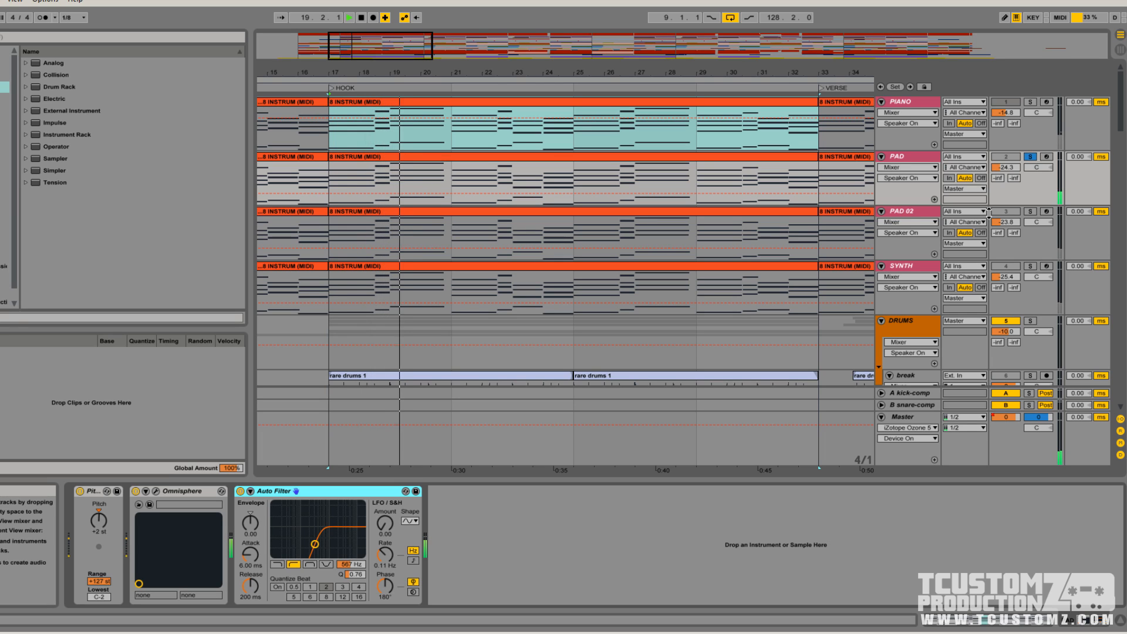
{"action": "left_click", "coordinate": [1031, 212]}
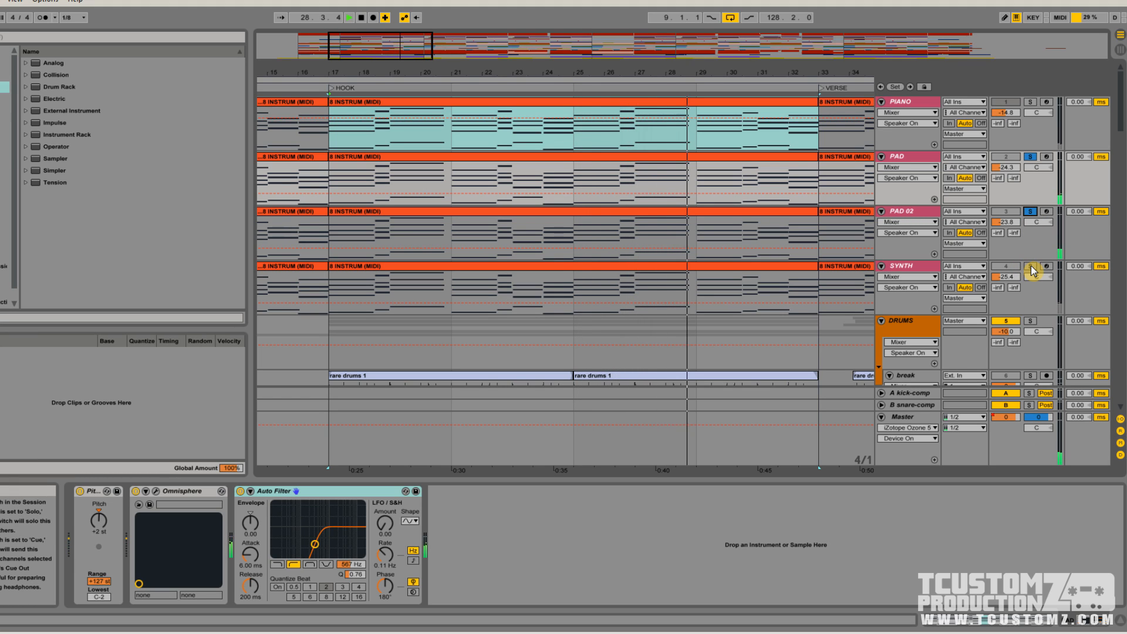
{"action": "left_click", "coordinate": [1032, 267]}
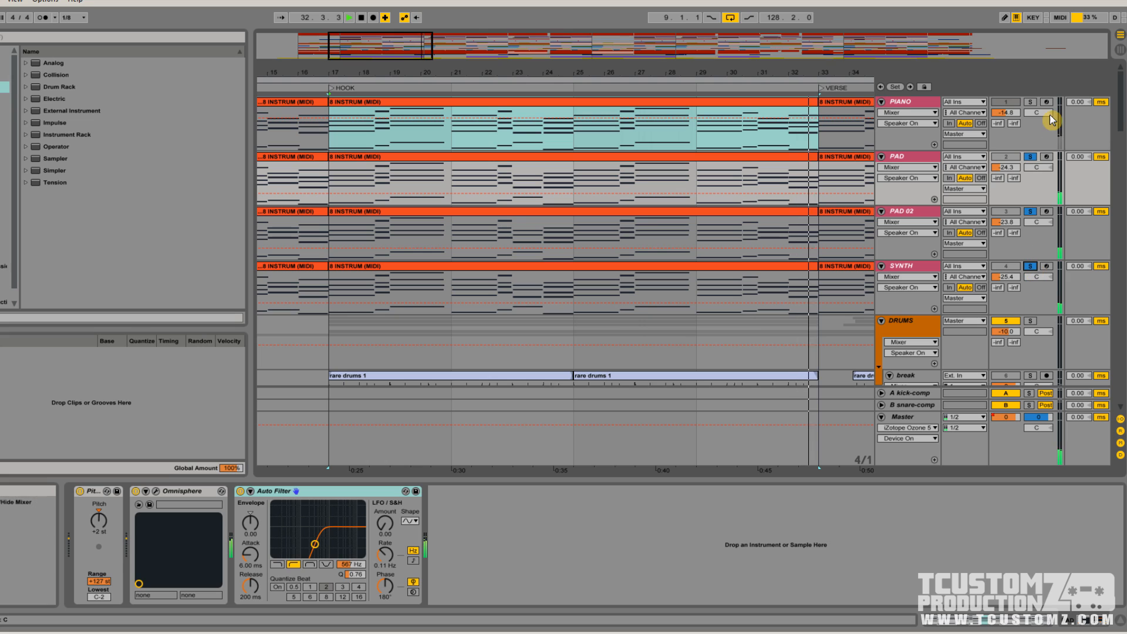
{"action": "key", "text": "space"}
Play the hook with the two pads and the synth soloed, add PIANO to the solo, and stop playback
{"action": "left_click", "coordinate": [1032, 103]}
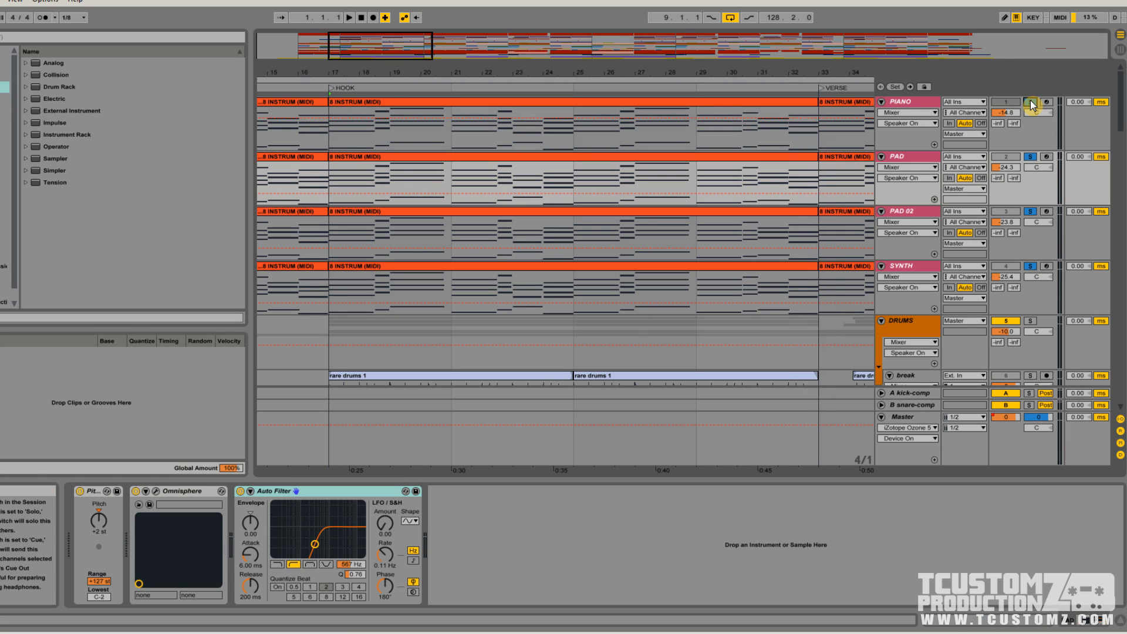
{"action": "key", "text": "space"}
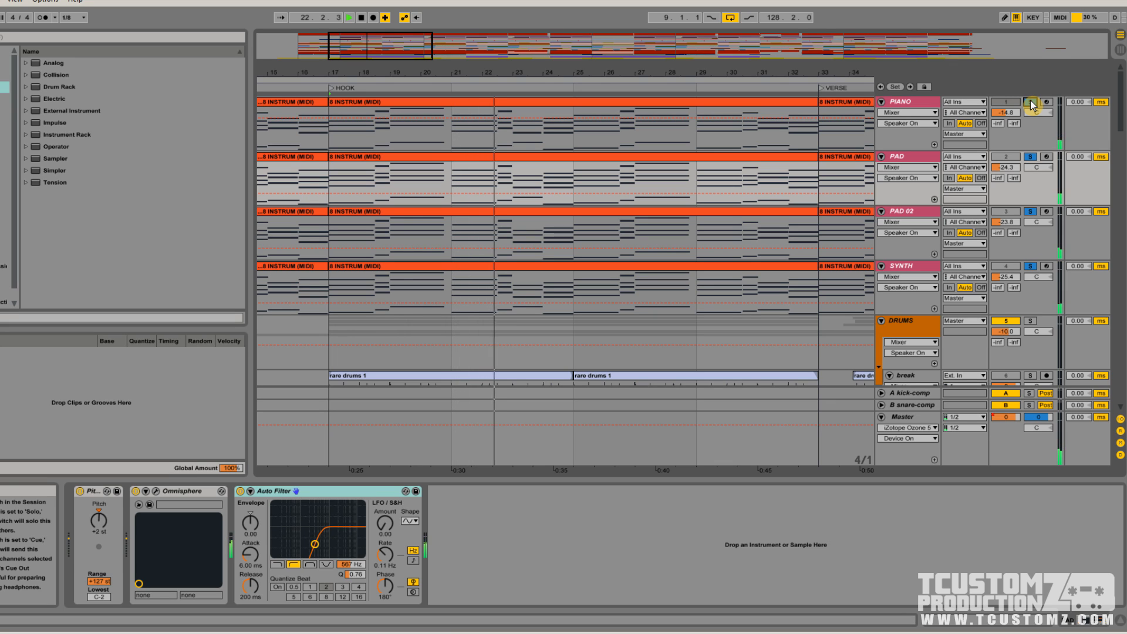
{"action": "left_click", "coordinate": [1030, 102]}
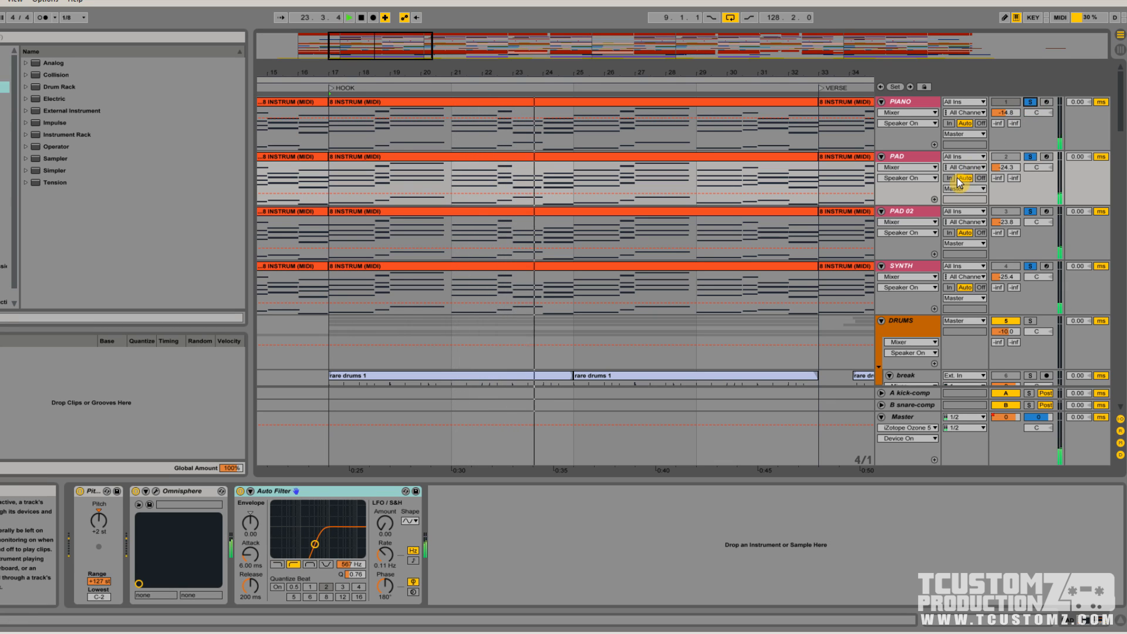
{"action": "key", "text": "space"}
Show the PAD track's devices and select its Auto Filter
{"action": "left_click", "coordinate": [896, 158]}
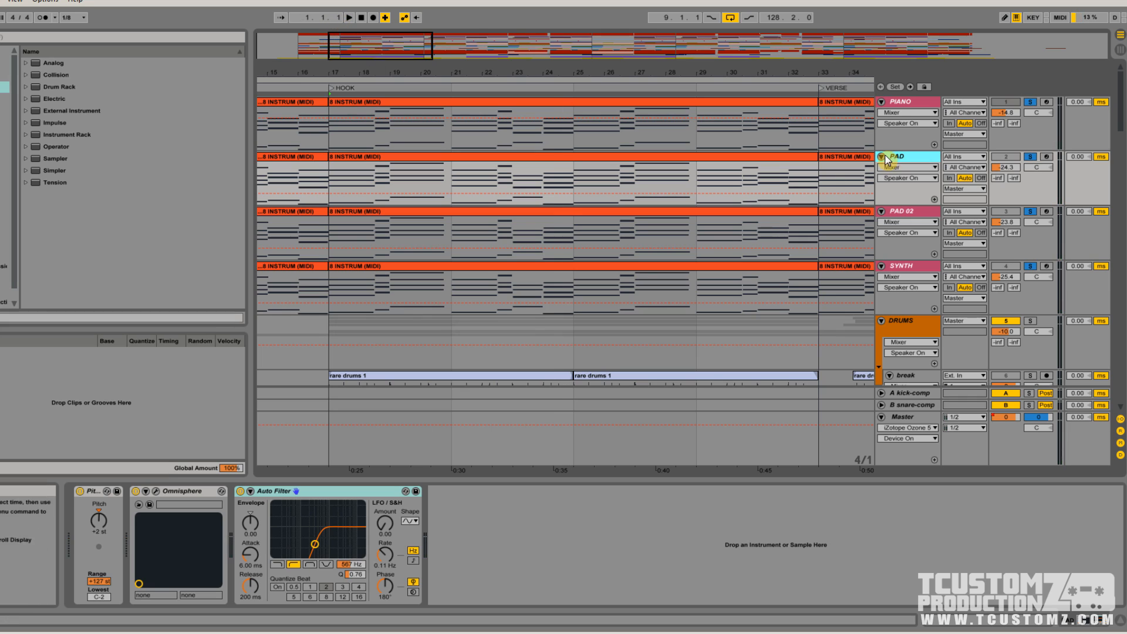
{"action": "left_click", "coordinate": [319, 492]}
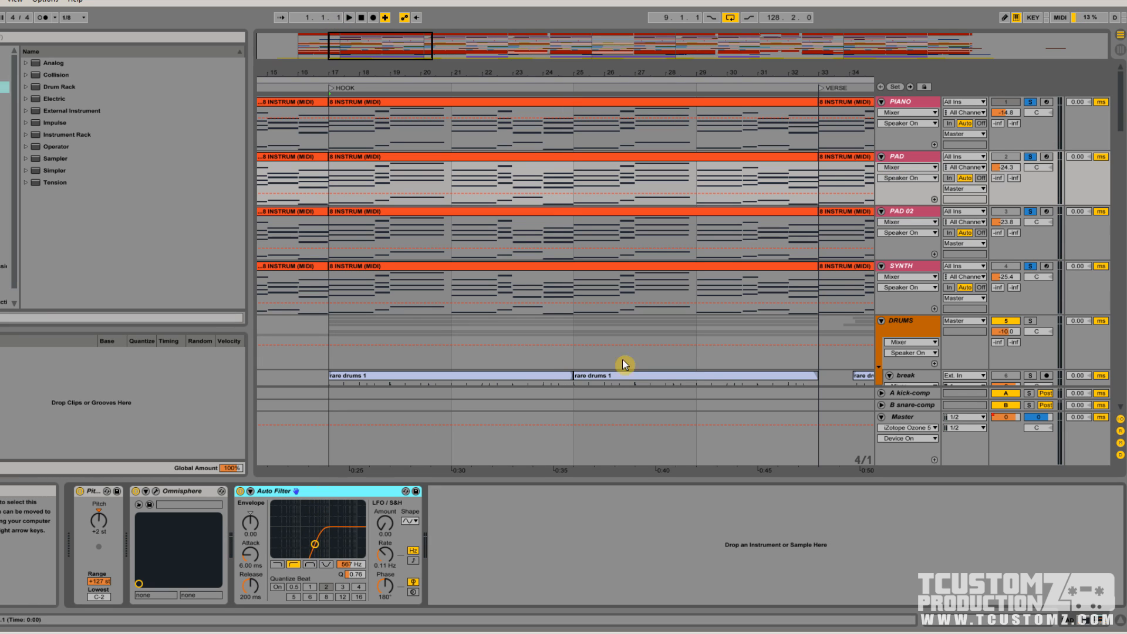
Show the device chains of the PAD 02 and SYNTH tracks
{"action": "left_click", "coordinate": [916, 217]}
{"action": "left_click", "coordinate": [262, 487]}
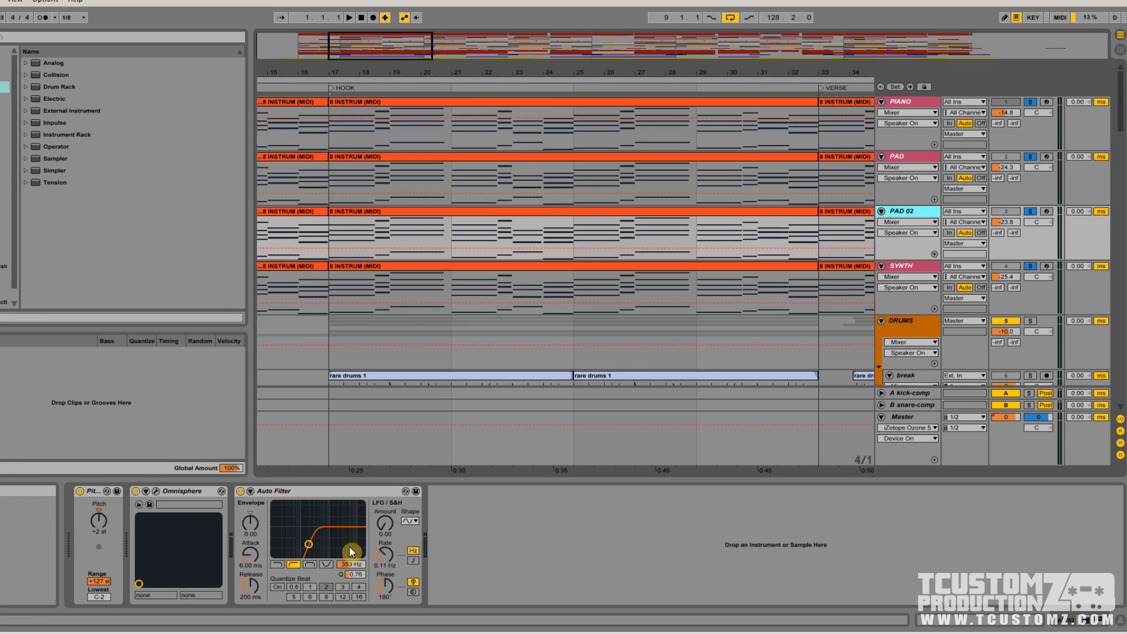
{"action": "left_click", "coordinate": [907, 268]}
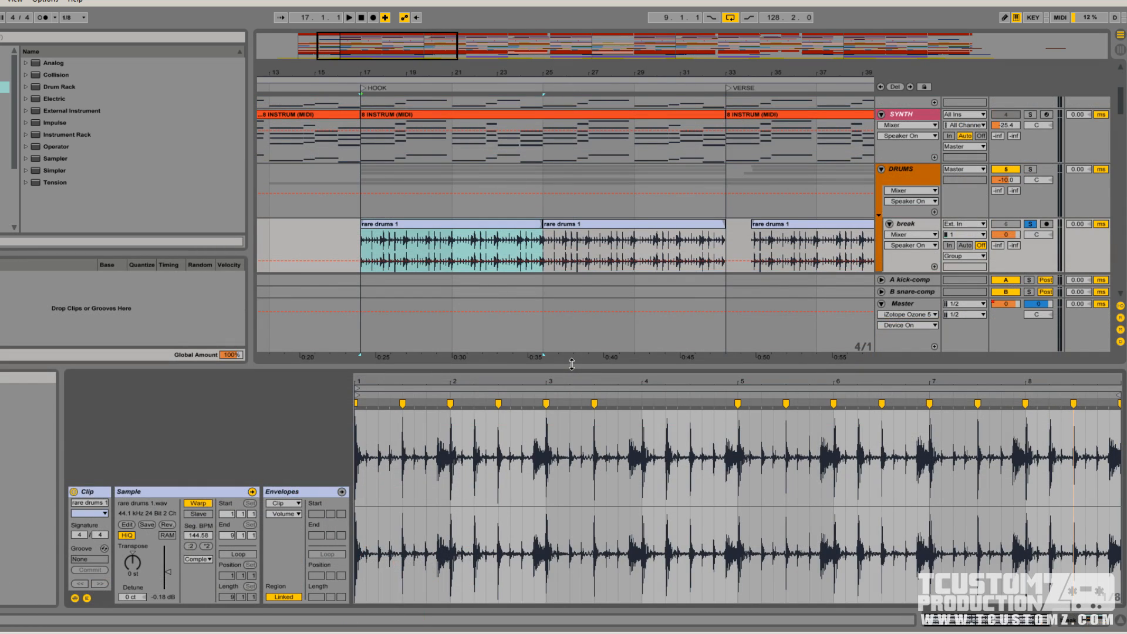
Examine the warp markers and transients of the first rare drums 1 clip in the hook on the break track
{"action": "left_click_drag", "start_coordinate": [345, 40], "coordinate": [347, 45]}
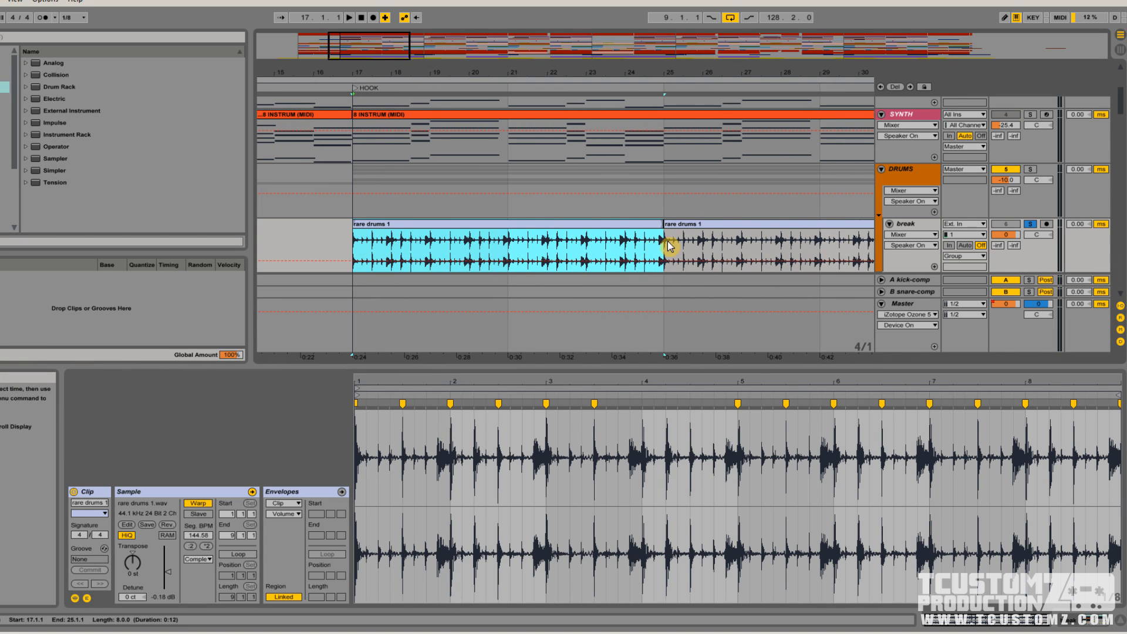
{"action": "left_click", "coordinate": [401, 228]}
{"action": "left_click_drag", "start_coordinate": [372, 385], "coordinate": [372, 422]}
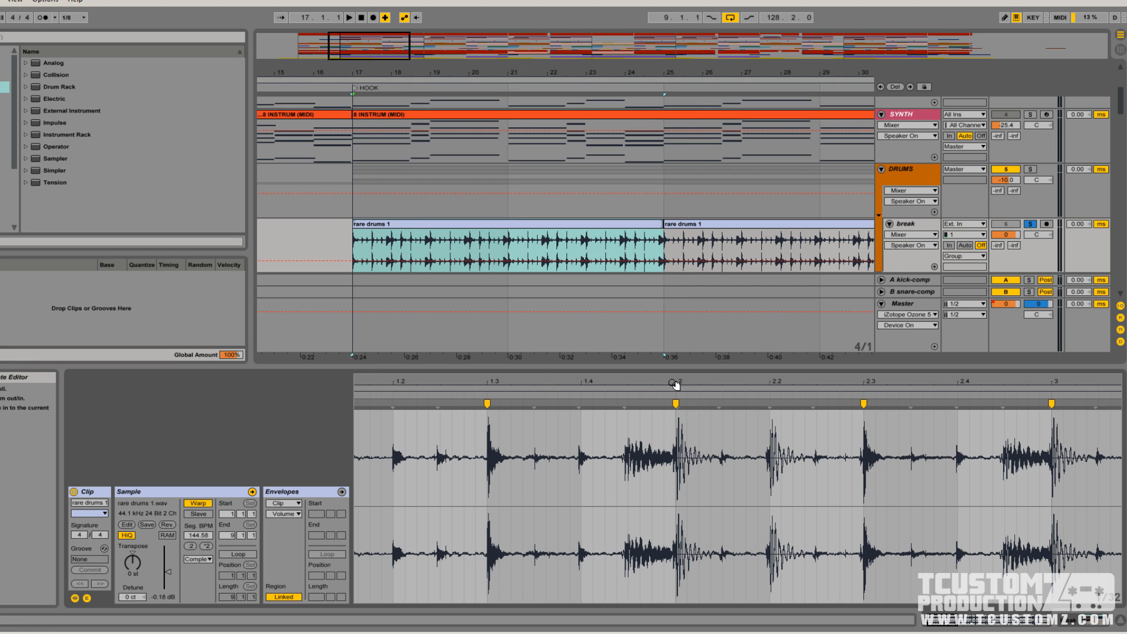
{"action": "left_click_drag", "start_coordinate": [676, 383], "coordinate": [693, 444]}
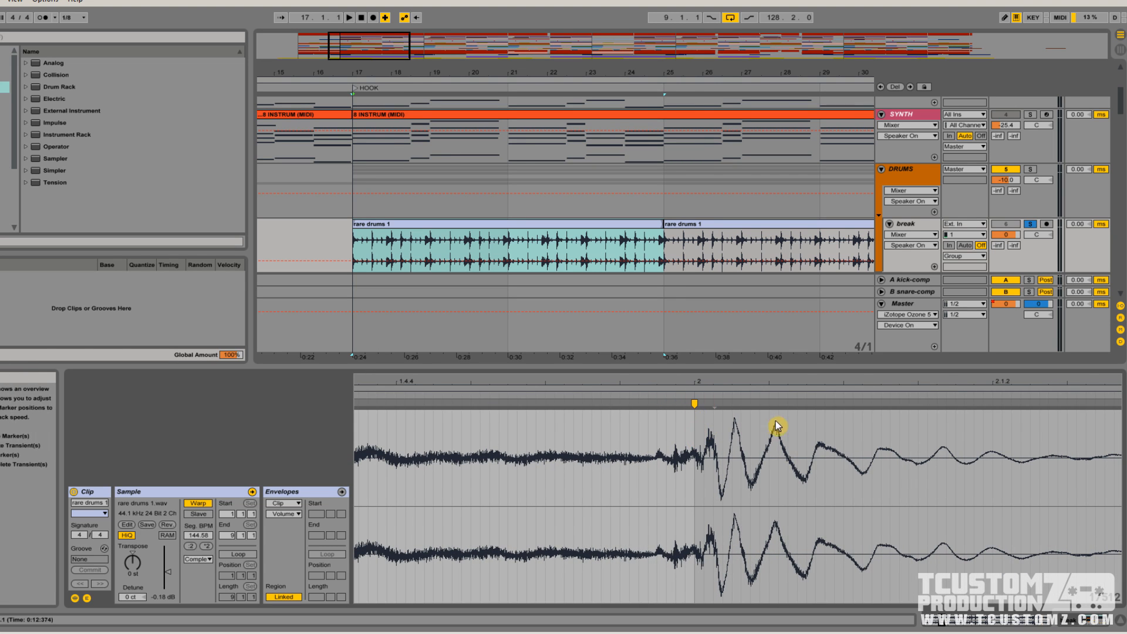
{"action": "left_click_drag", "start_coordinate": [755, 382], "coordinate": [755, 329]}
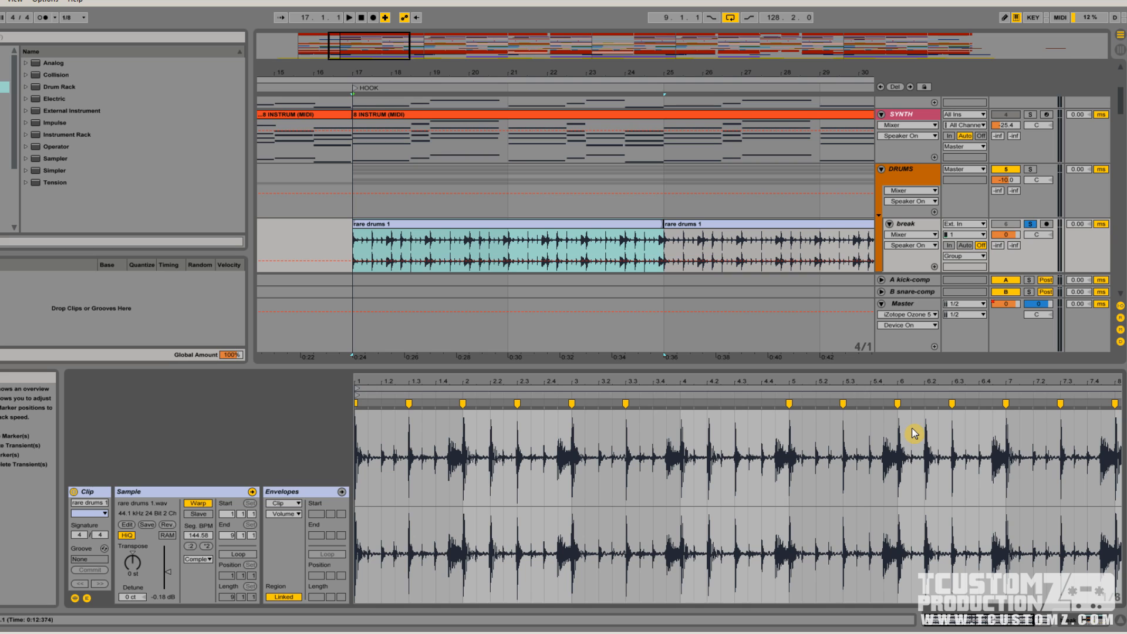
Review the devices of the break, kick and snare tracks, reopening the rare drums 1 clip in between and ending on the break track
{"action": "left_click", "coordinate": [907, 223]}
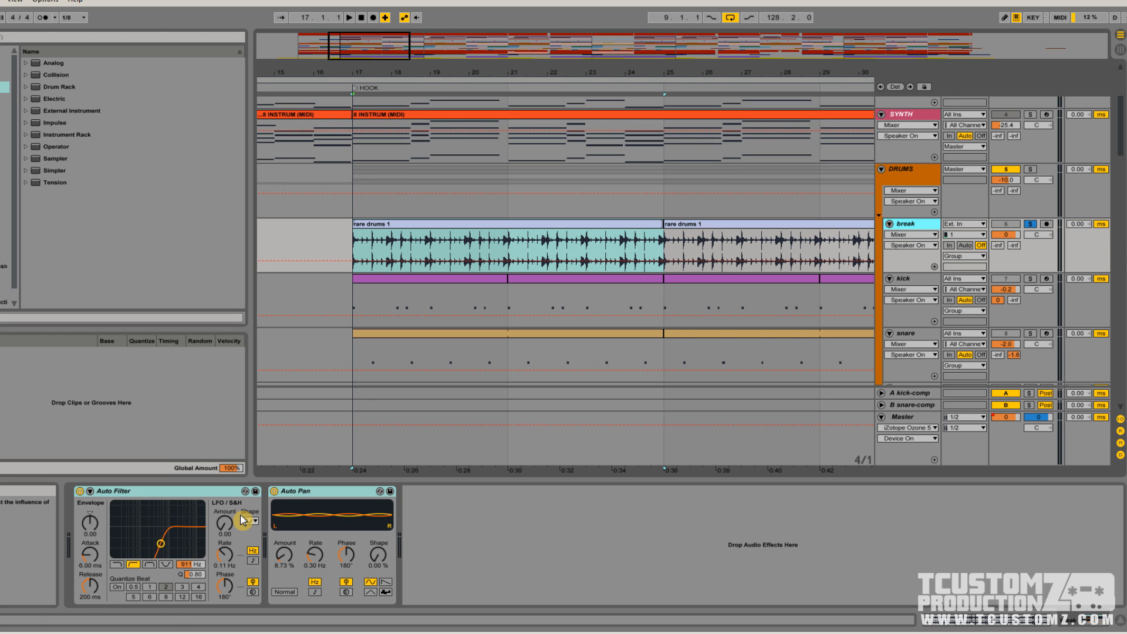
{"action": "double_click", "coordinate": [460, 225]}
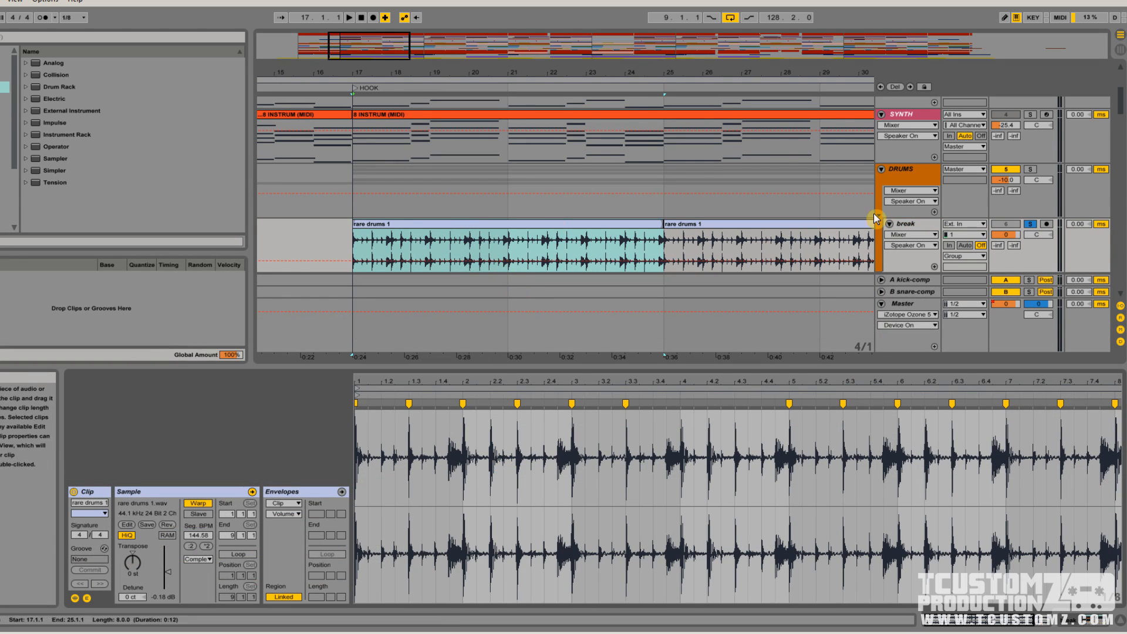
{"action": "double_click", "coordinate": [908, 222]}
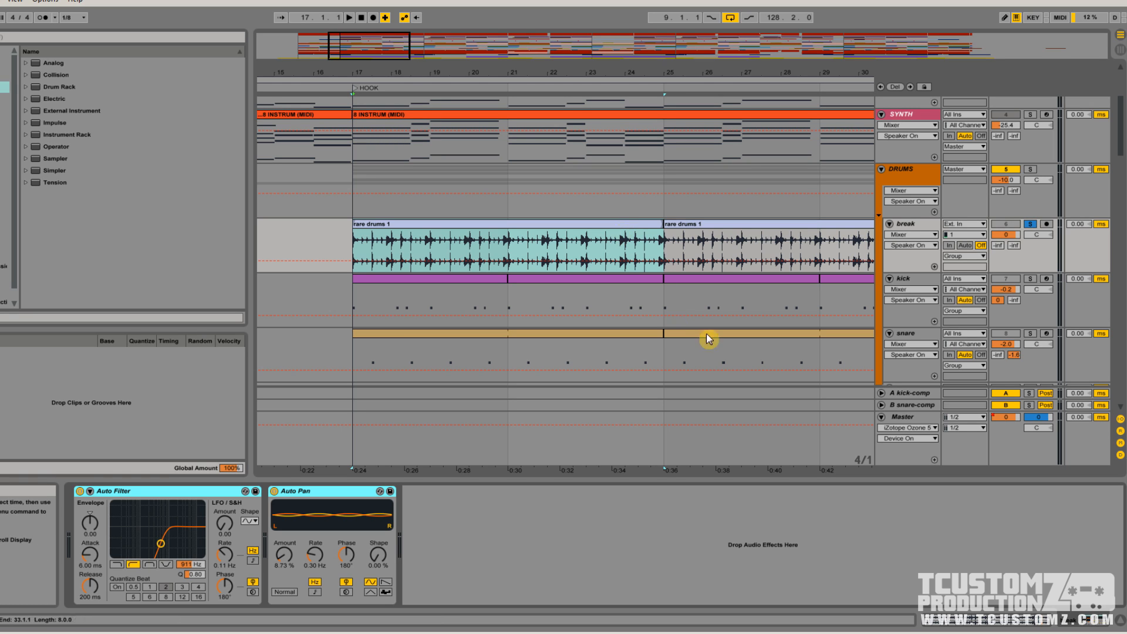
{"action": "left_click", "coordinate": [905, 281]}
{"action": "scroll", "coordinate": [916, 316], "scroll_direction": "down", "scroll_amount": 1}
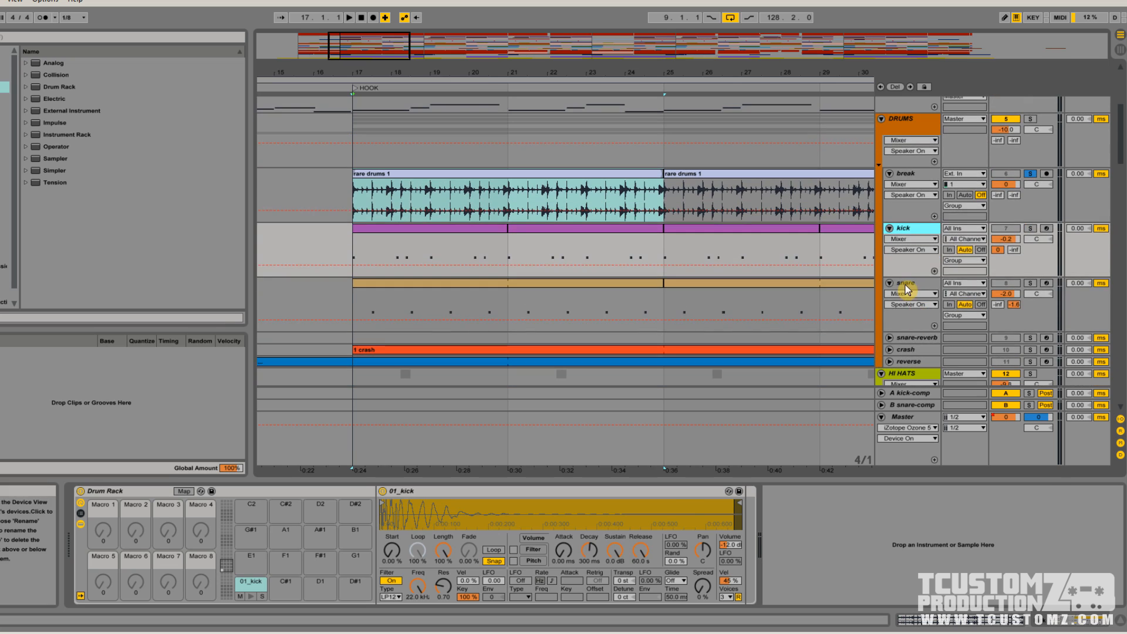
{"action": "left_click", "coordinate": [907, 288]}
{"action": "left_click", "coordinate": [904, 175]}
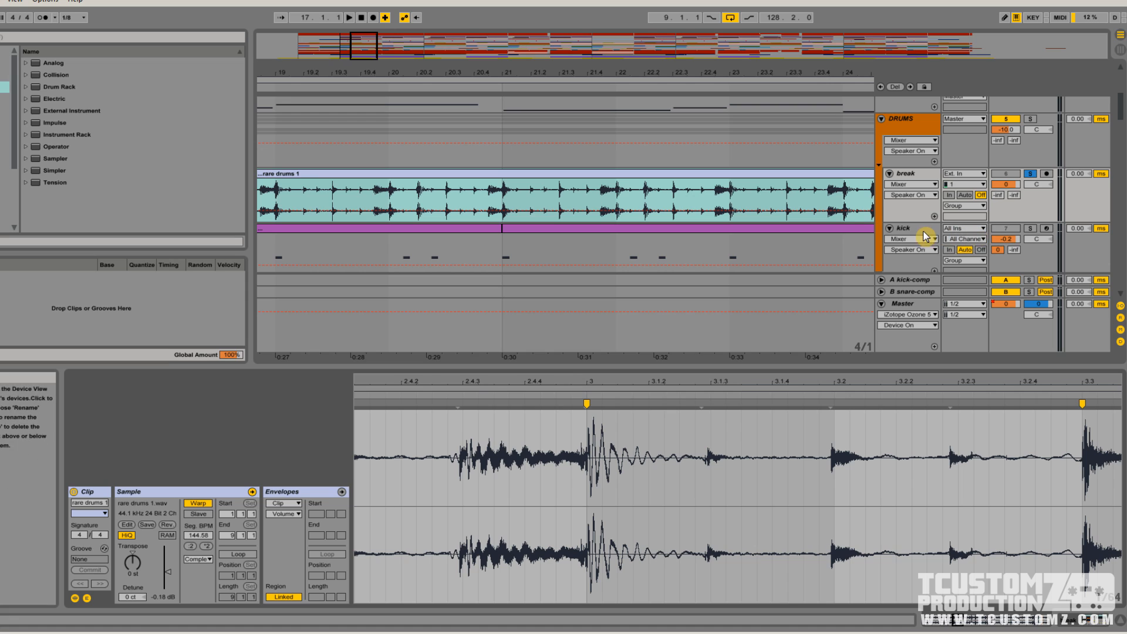
Compare the kick and snare patterns with the rare drums 1 clip and inspect its waveform around bar 3
{"action": "scroll", "coordinate": [925, 236], "scroll_direction": "down", "scroll_amount": 2}
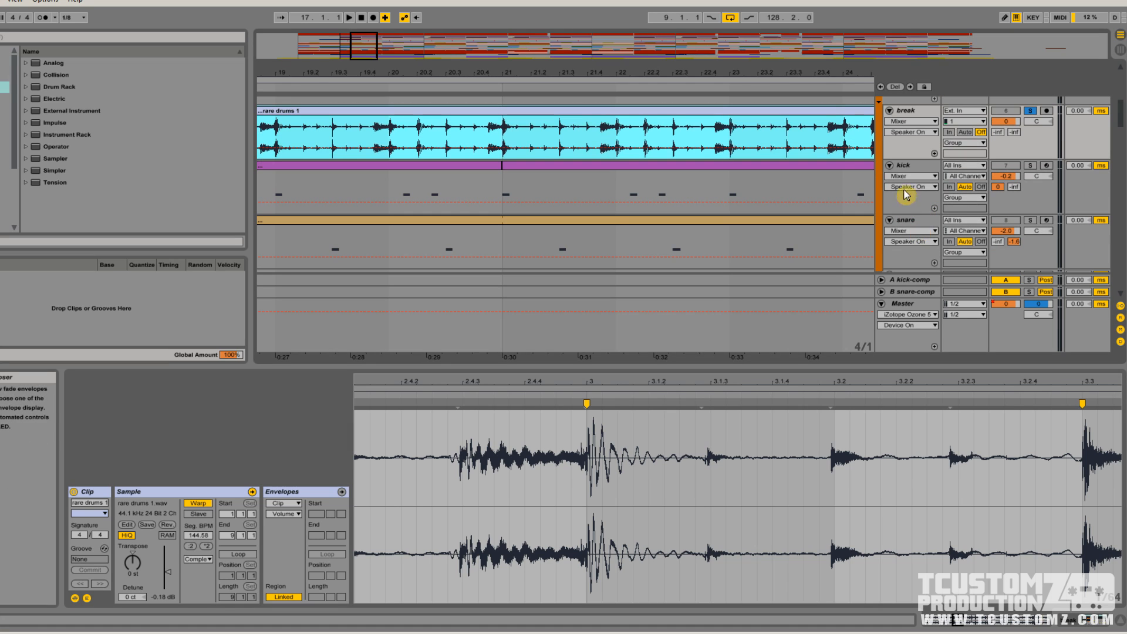
{"action": "left_click", "coordinate": [908, 222]}
{"action": "left_click", "coordinate": [909, 170]}
{"action": "scroll", "coordinate": [532, 195], "scroll_direction": "up", "scroll_amount": 2}
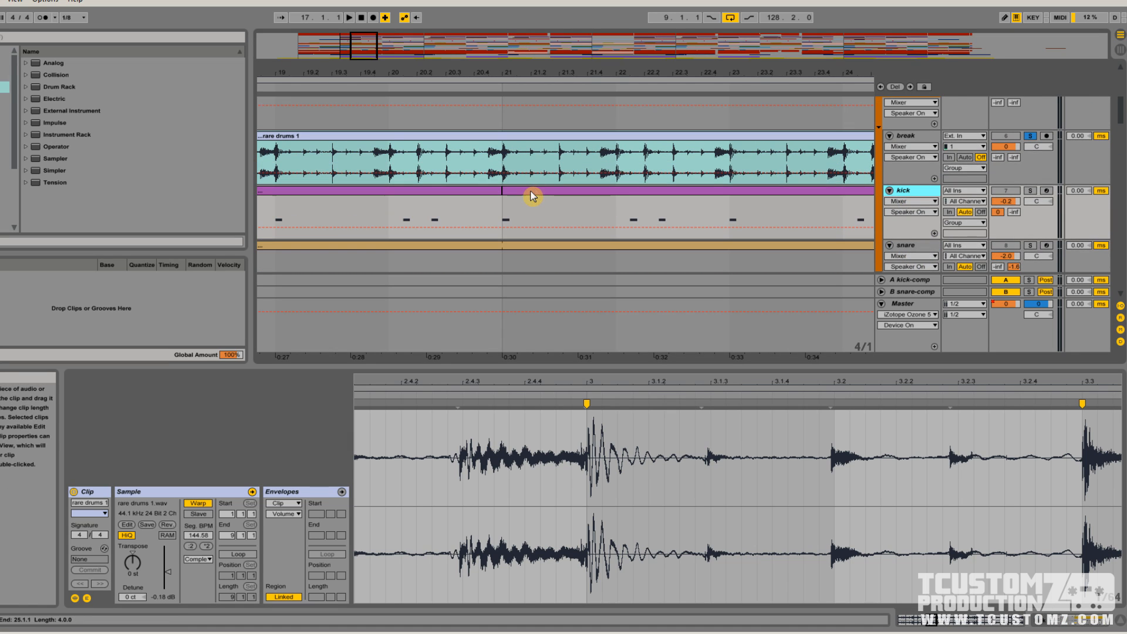
{"action": "left_click", "coordinate": [498, 136]}
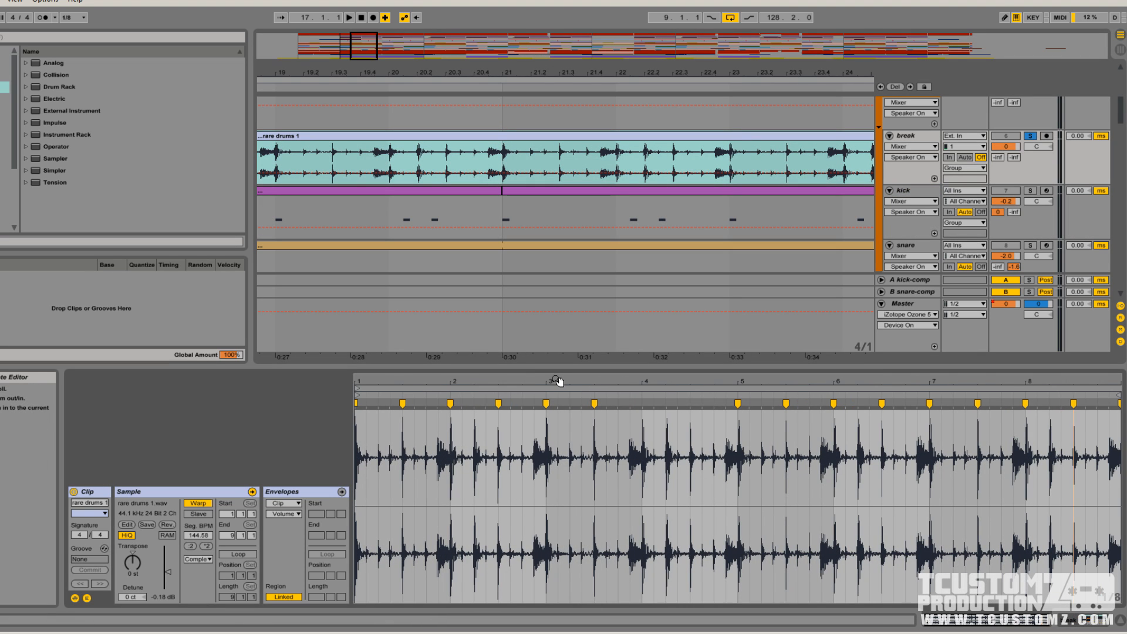
{"action": "left_click_drag", "start_coordinate": [549, 381], "coordinate": [538, 382]}
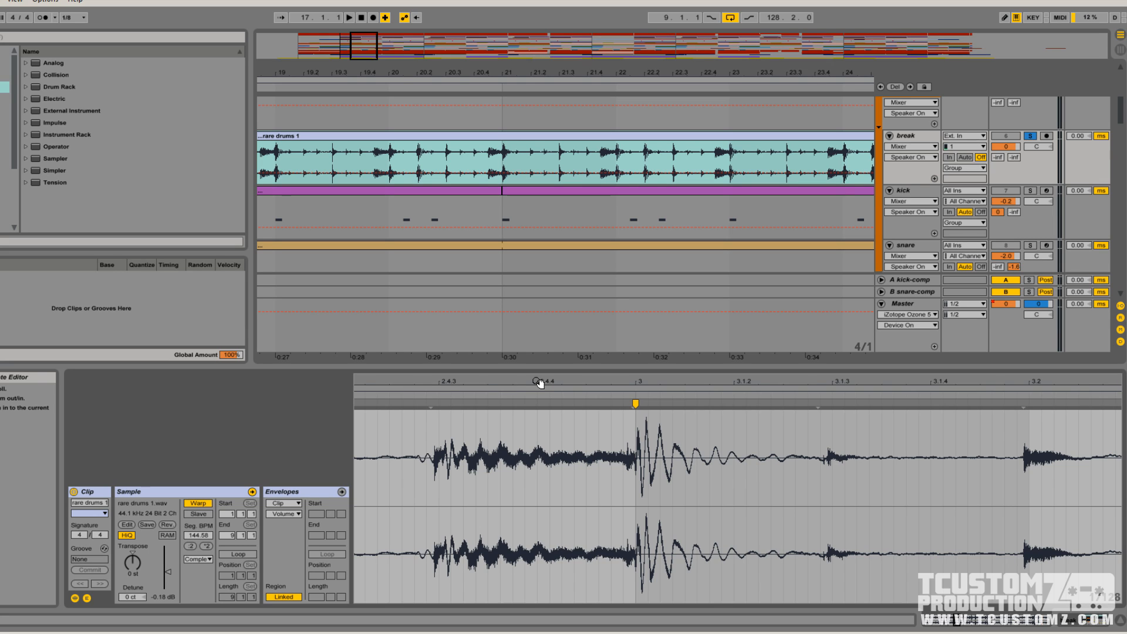
{"action": "left_click_drag", "start_coordinate": [539, 383], "coordinate": [586, 381]}
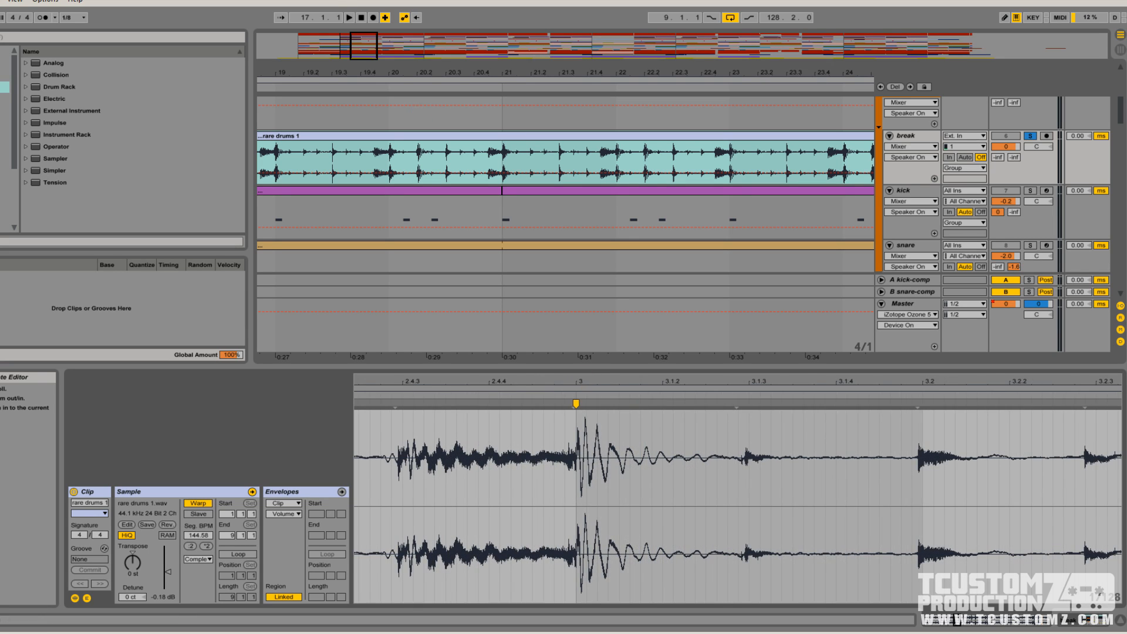
Play the hook with the break track's Auto Filter and Auto Pan deactivated, reactivate both devices during playback, and stop
{"action": "left_click_drag", "start_coordinate": [363, 46], "coordinate": [362, 17]}
{"action": "scroll", "coordinate": [515, 144], "scroll_direction": "down", "scroll_amount": 3}
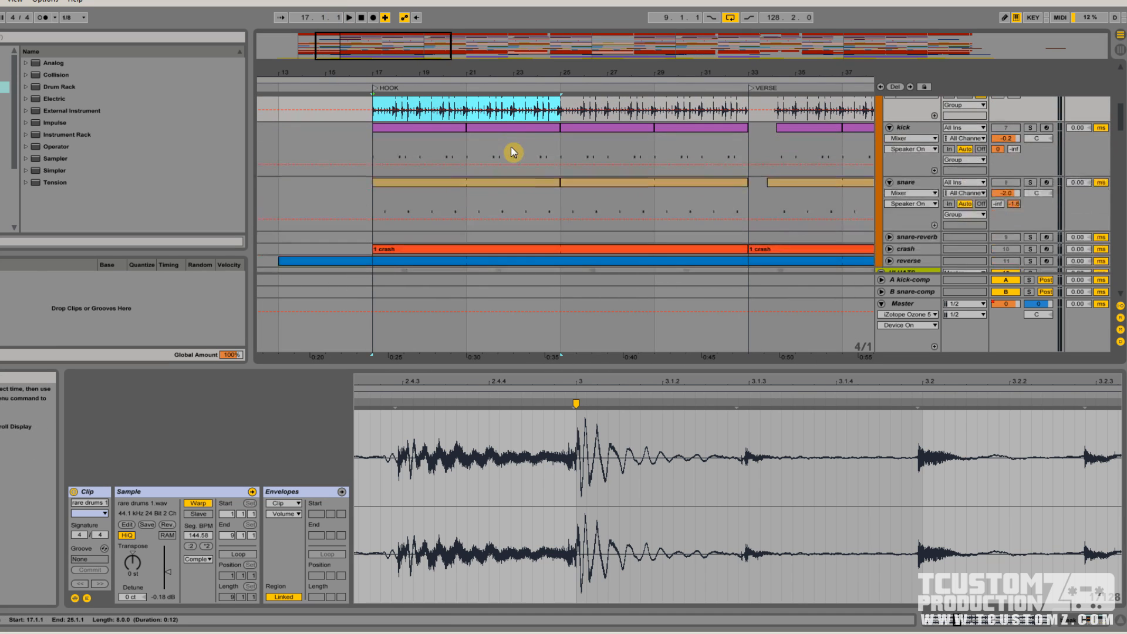
{"action": "scroll", "coordinate": [673, 181], "scroll_direction": "up", "scroll_amount": 2}
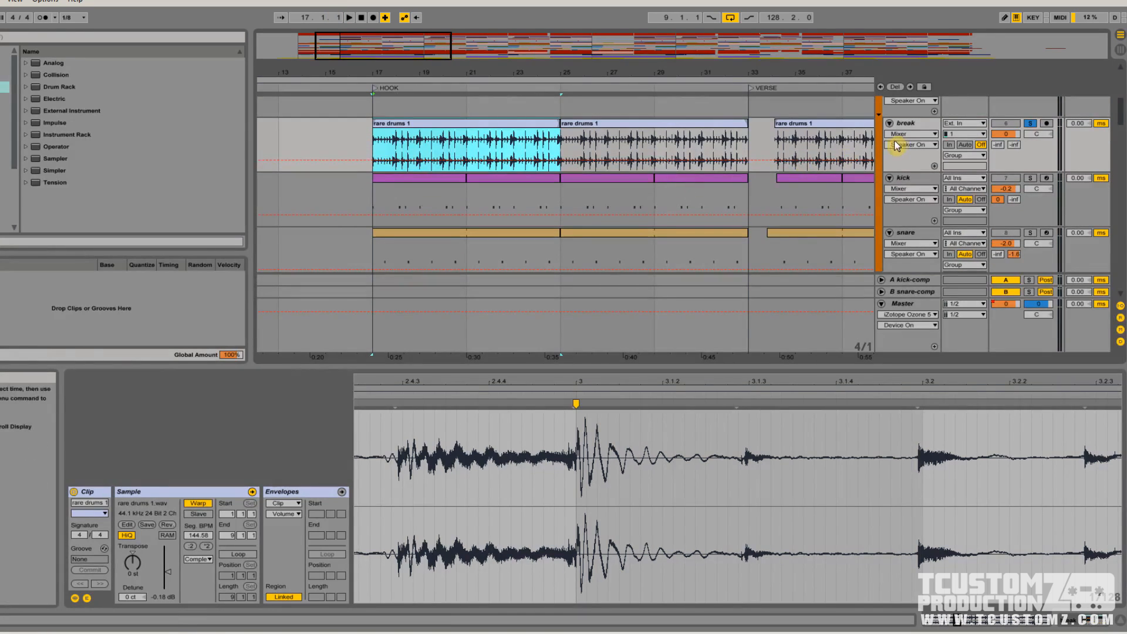
{"action": "left_click", "coordinate": [905, 124]}
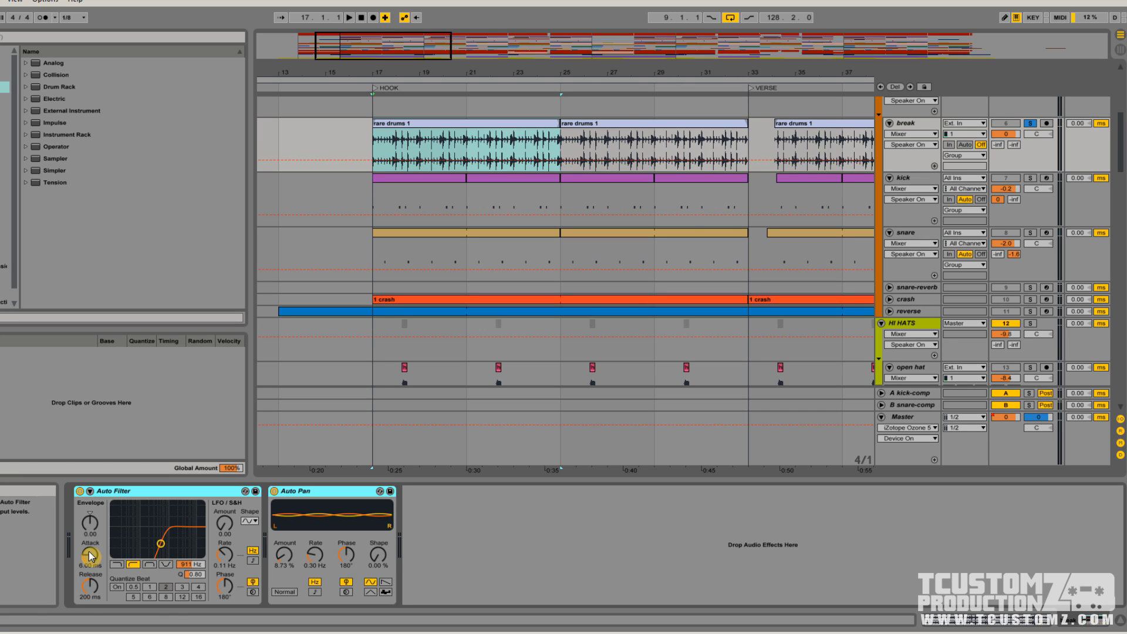
{"action": "key", "text": "0"}
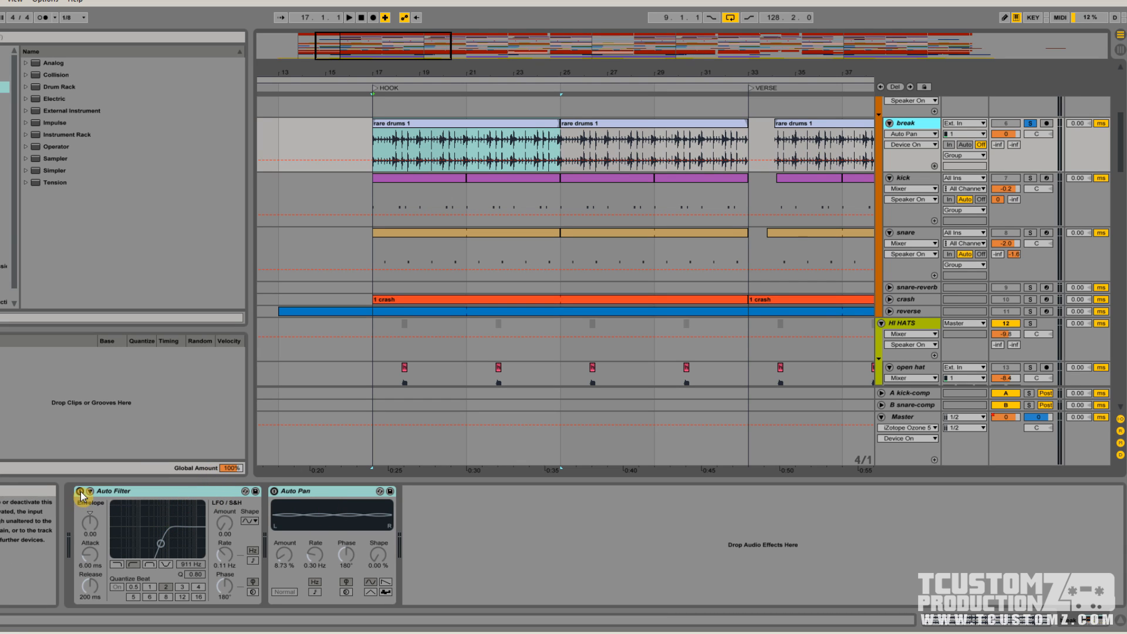
{"action": "key", "text": "space"}
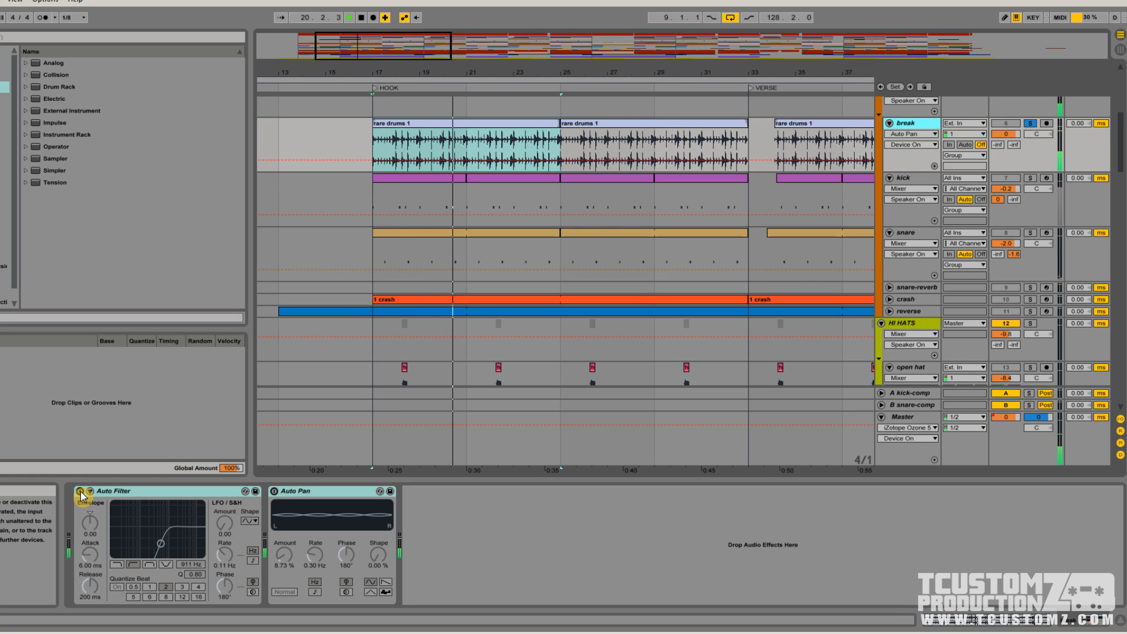
{"action": "left_click", "coordinate": [80, 492]}
{"action": "left_click", "coordinate": [274, 492]}
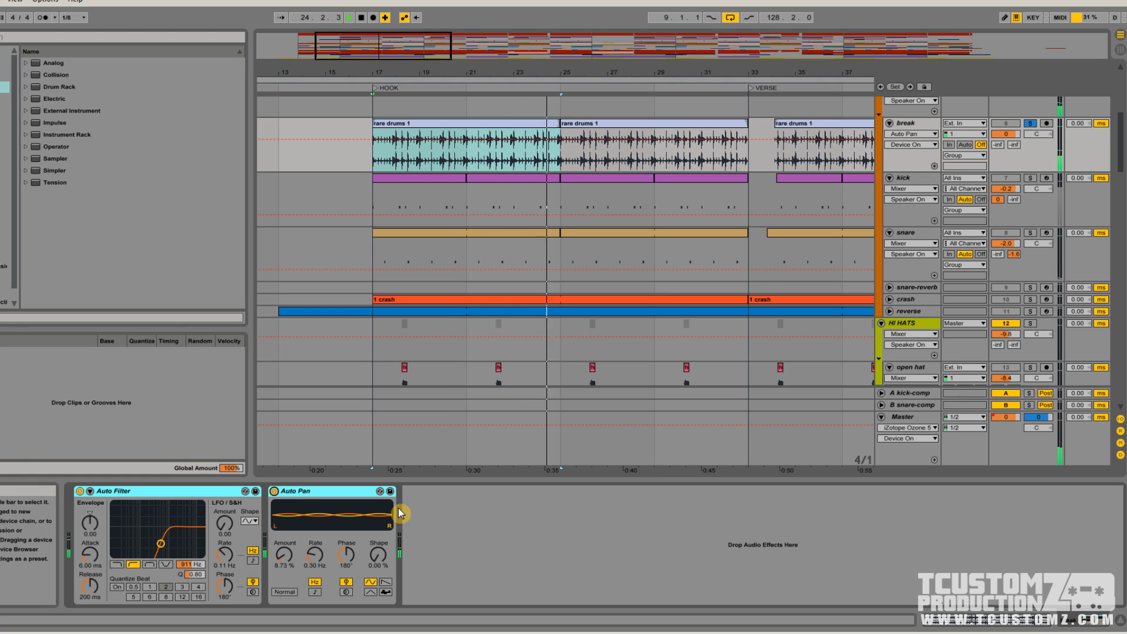
{"action": "key", "text": "space"}
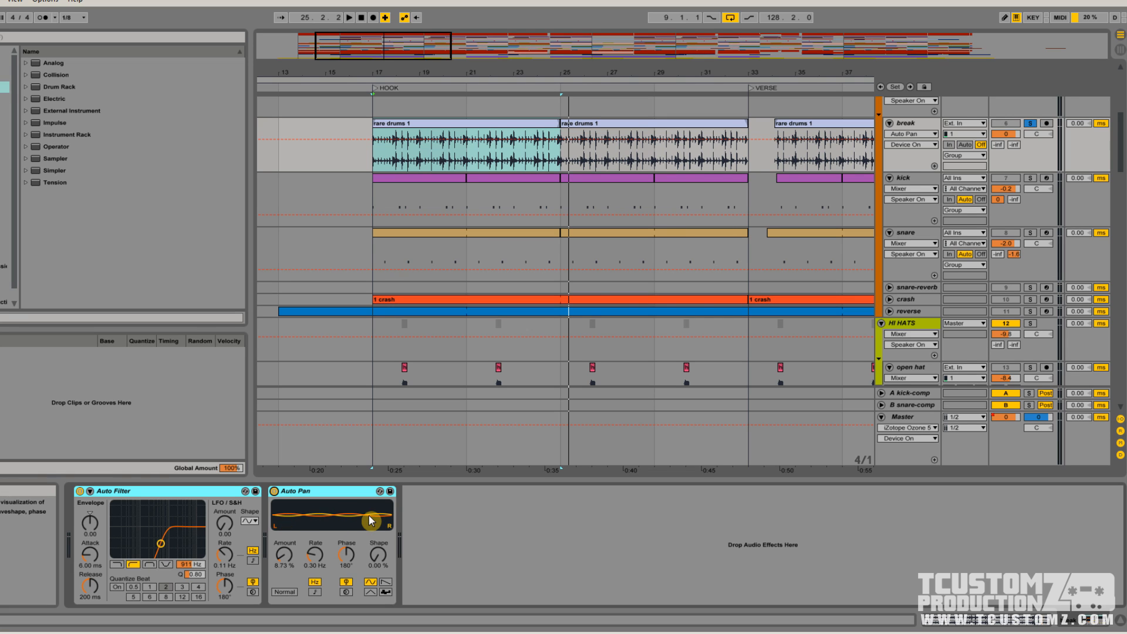
Solo the kick track and audition the 01_kick pad in its Drum Rack
{"action": "scroll", "coordinate": [1003, 126], "scroll_direction": "up", "scroll_amount": 1}
{"action": "left_click", "coordinate": [907, 216]}
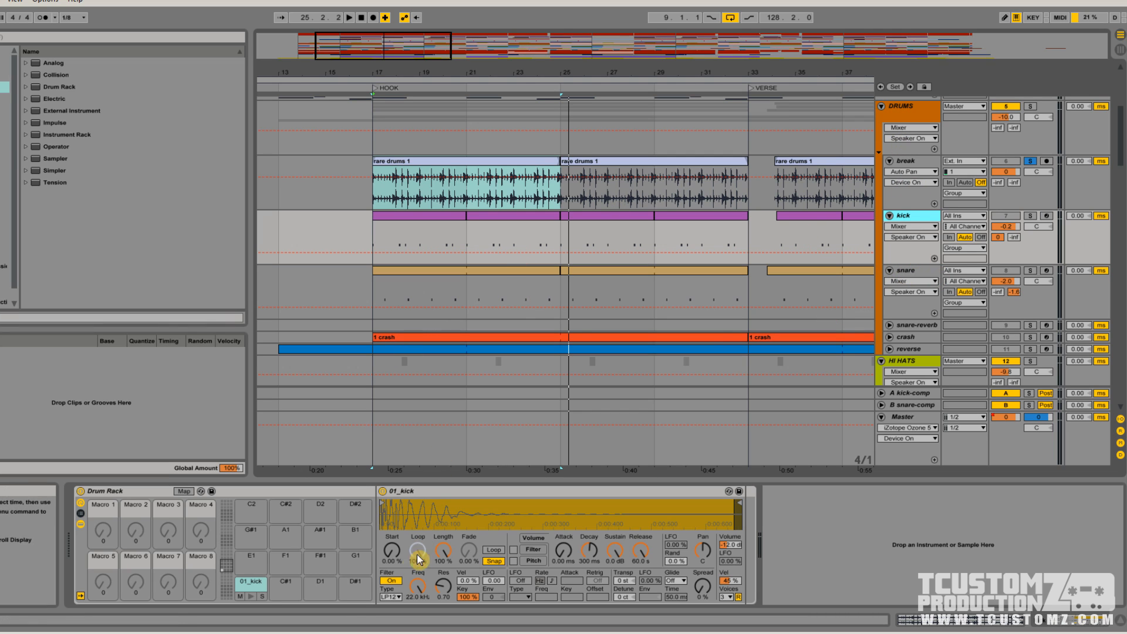
{"action": "left_click", "coordinate": [248, 598]}
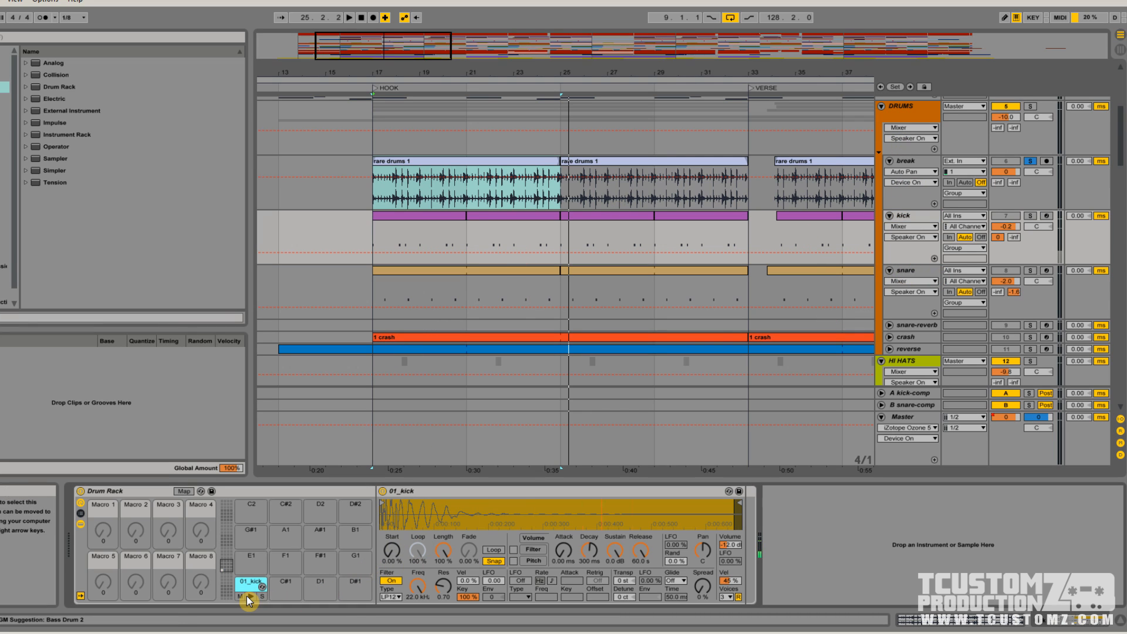
{"action": "left_click", "coordinate": [1028, 217]}
{"action": "left_click", "coordinate": [253, 597]}
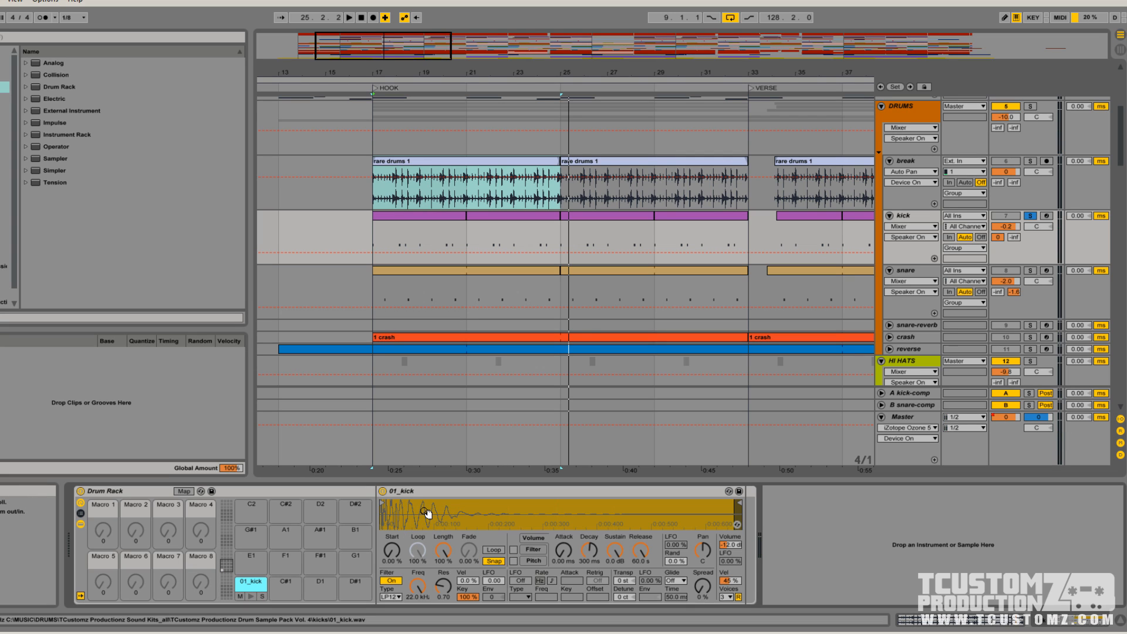
Review each layered sample chain in the snare track's Drum Rack, from 06_snare through snare 23
{"action": "left_click", "coordinate": [932, 276]}
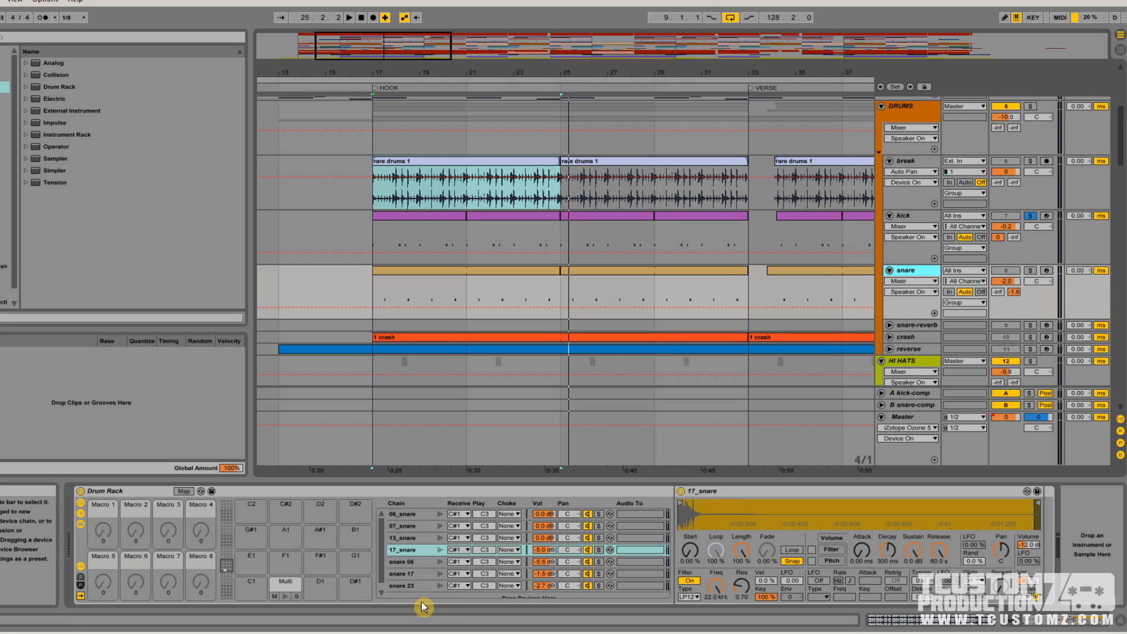
{"action": "left_click", "coordinate": [413, 557]}
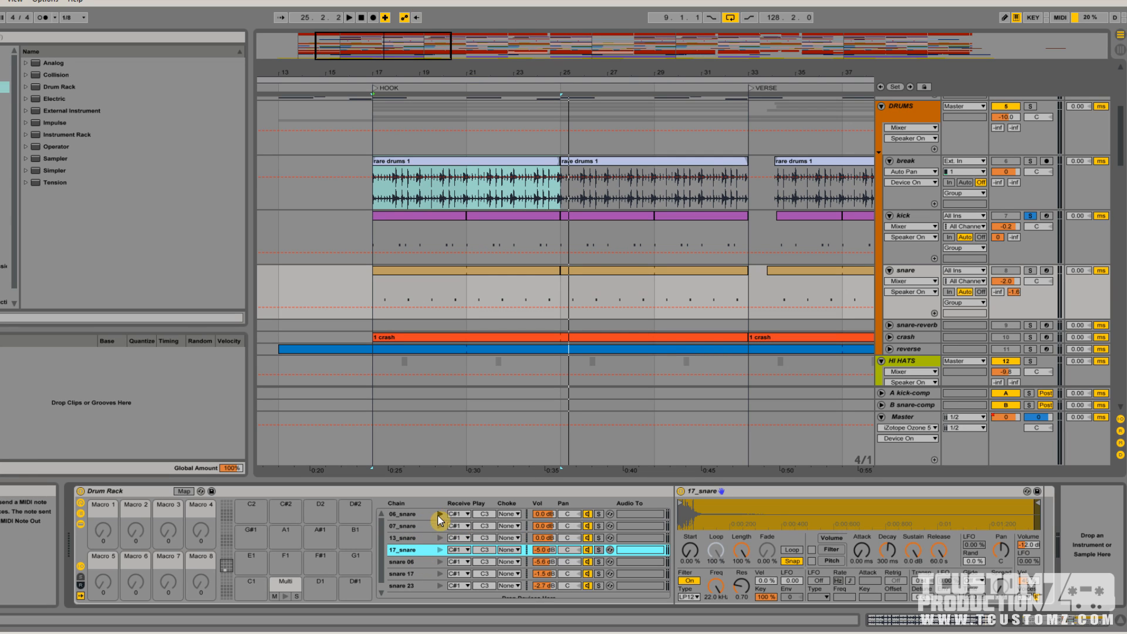
{"action": "left_click", "coordinate": [404, 516]}
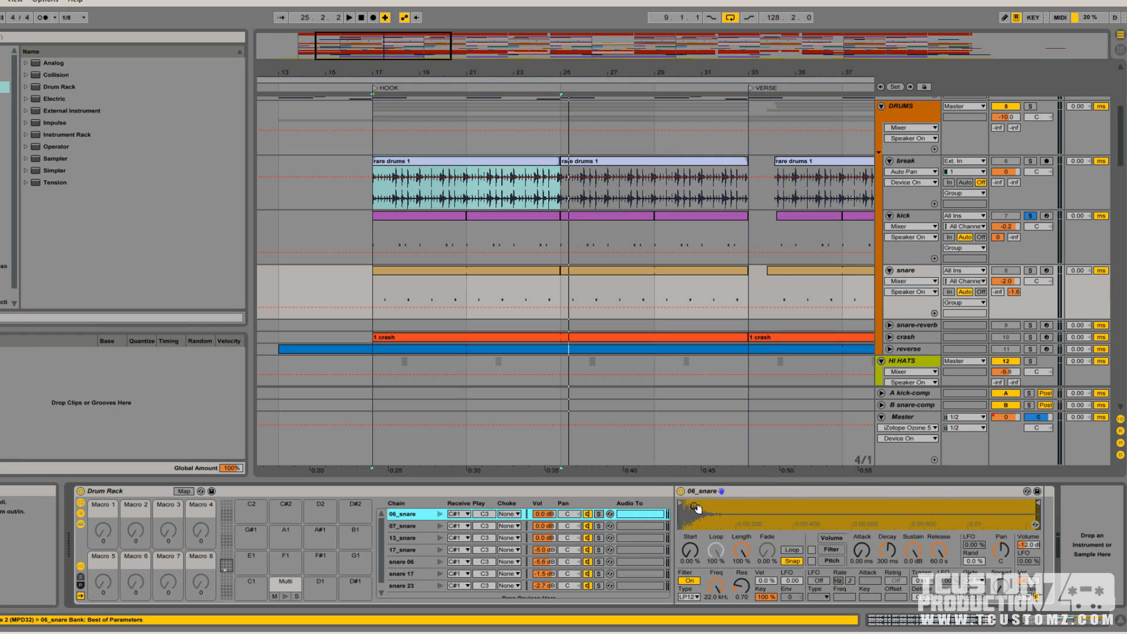
{"action": "left_click", "coordinate": [415, 525]}
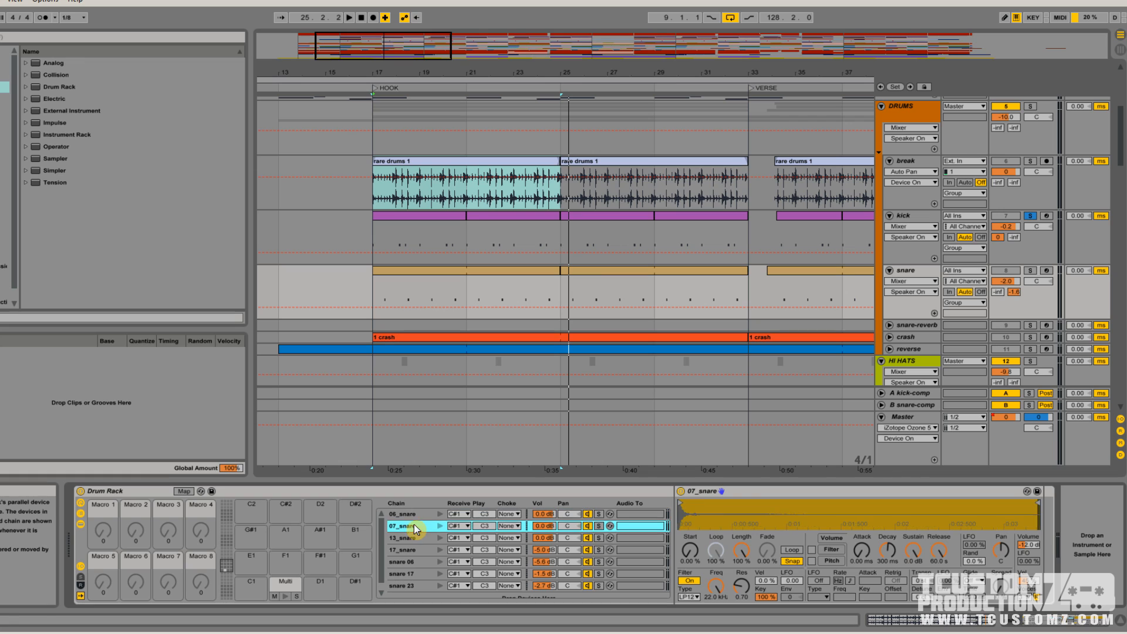
{"action": "left_click", "coordinate": [412, 538]}
{"action": "left_click", "coordinate": [410, 550]}
{"action": "scroll", "coordinate": [409, 567], "scroll_direction": "down", "scroll_amount": 1}
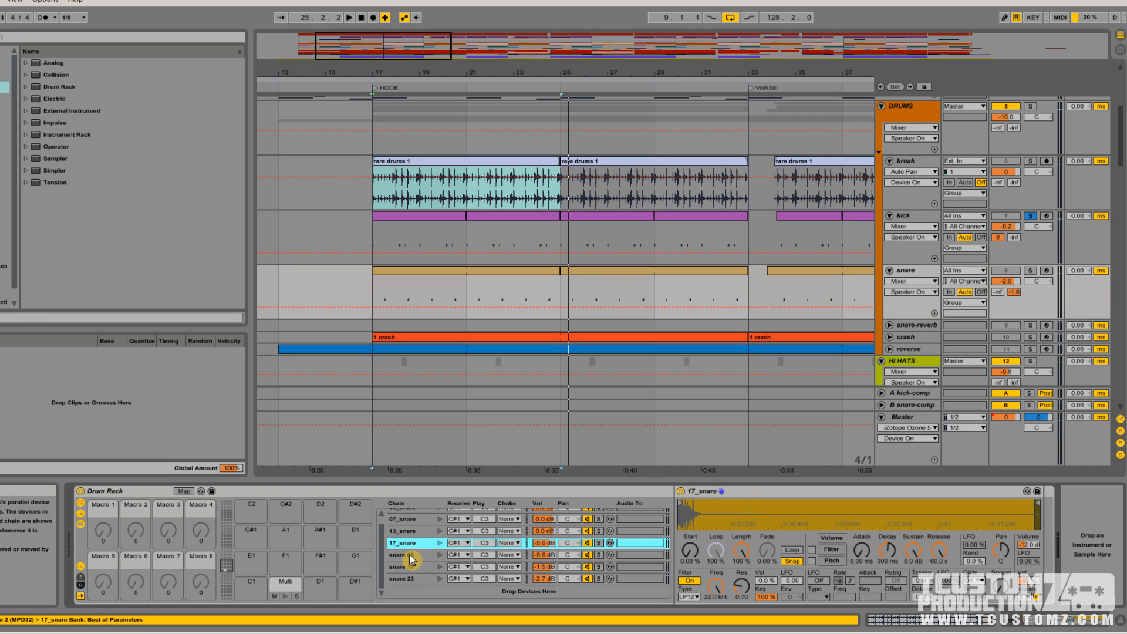
{"action": "left_click", "coordinate": [409, 555]}
{"action": "left_click", "coordinate": [408, 565]}
{"action": "left_click", "coordinate": [404, 577]}
{"action": "scroll", "coordinate": [424, 564], "scroll_direction": "up", "scroll_amount": 1}
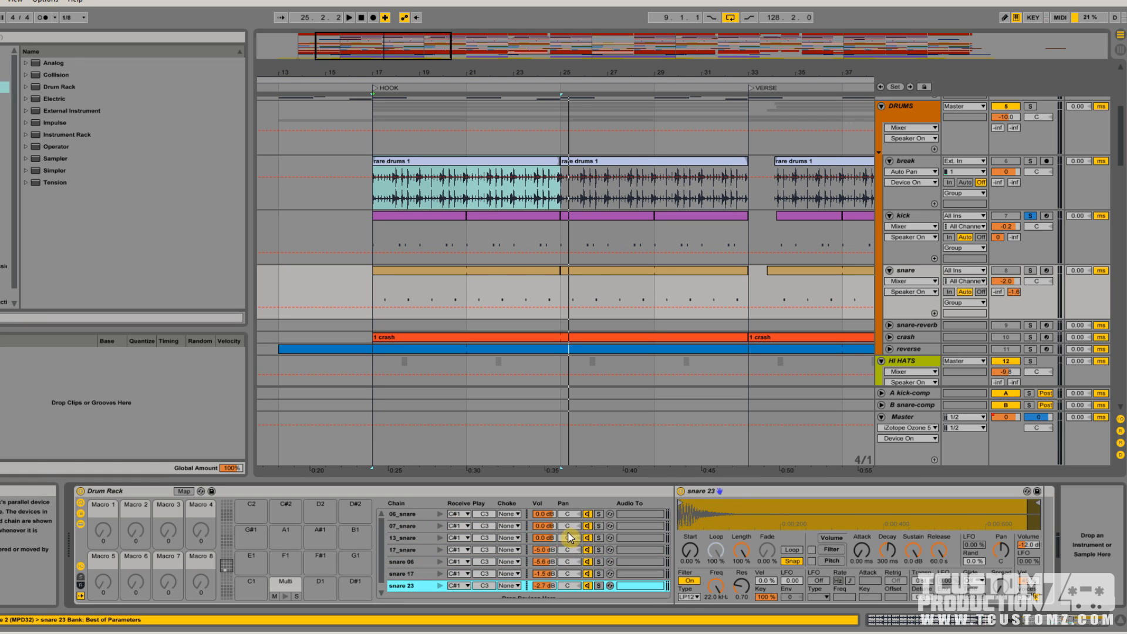
With the snare track soloed, audition the snare chains individually, and trigger the Multi pad to hear all layers together
{"action": "scroll", "coordinate": [543, 551], "scroll_direction": "down", "scroll_amount": 1}
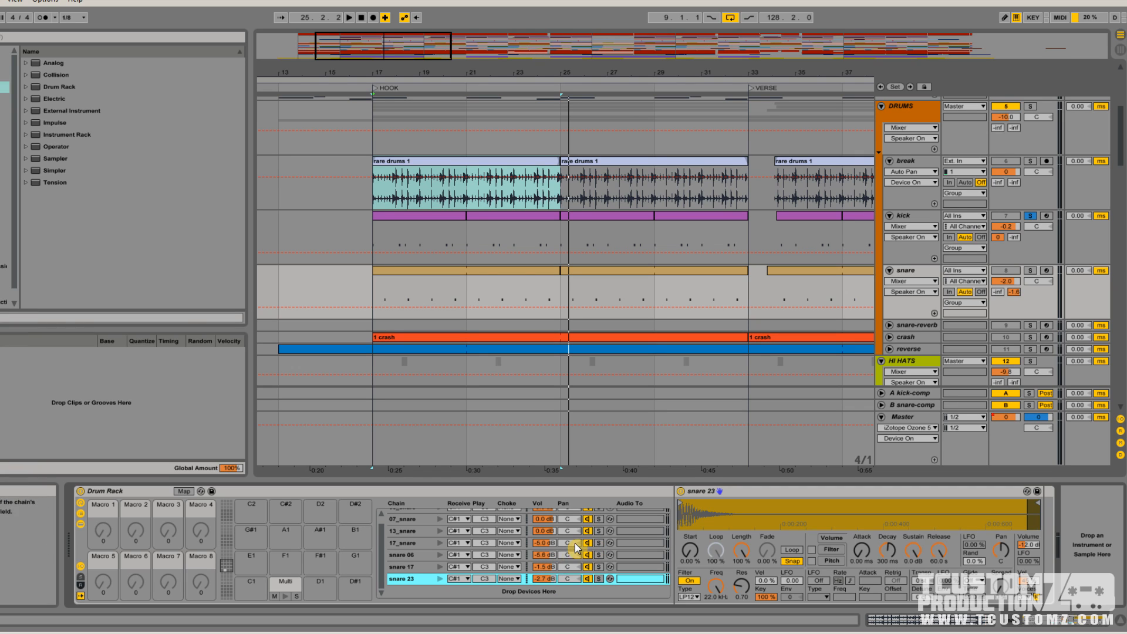
{"action": "scroll", "coordinate": [481, 533], "scroll_direction": "up", "scroll_amount": 1}
{"action": "left_click", "coordinate": [439, 526]}
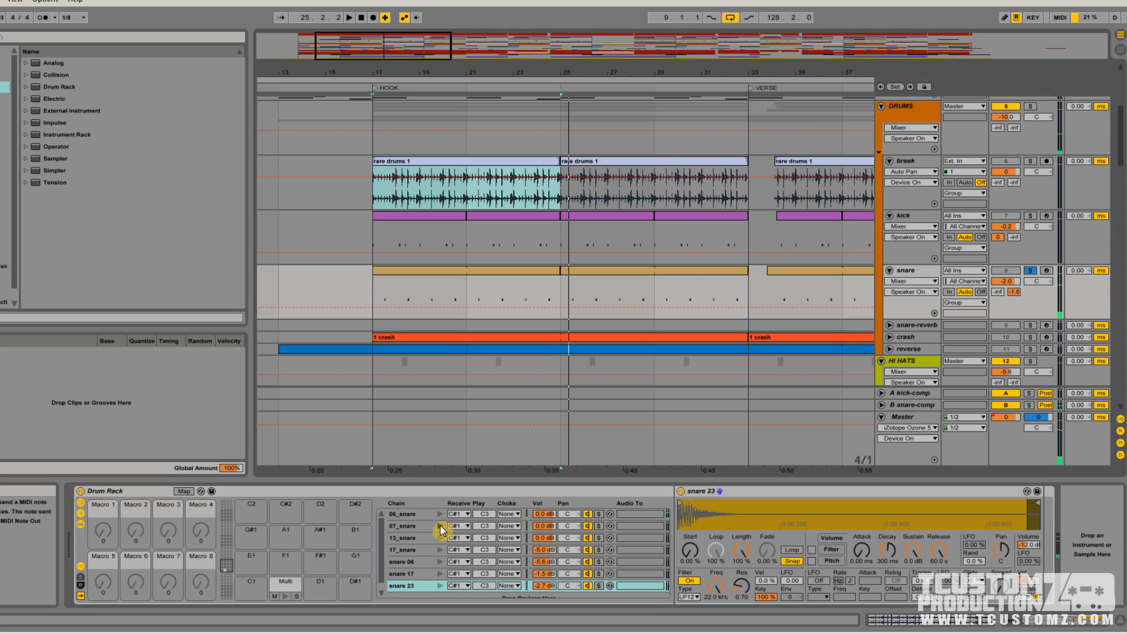
{"action": "left_click", "coordinate": [440, 551]}
{"action": "left_click", "coordinate": [440, 562]}
{"action": "left_click", "coordinate": [439, 574]}
{"action": "left_click", "coordinate": [440, 585]}
{"action": "left_click", "coordinate": [284, 595]}
{"action": "left_click", "coordinate": [284, 596]}
{"action": "left_click", "coordinate": [284, 596]}
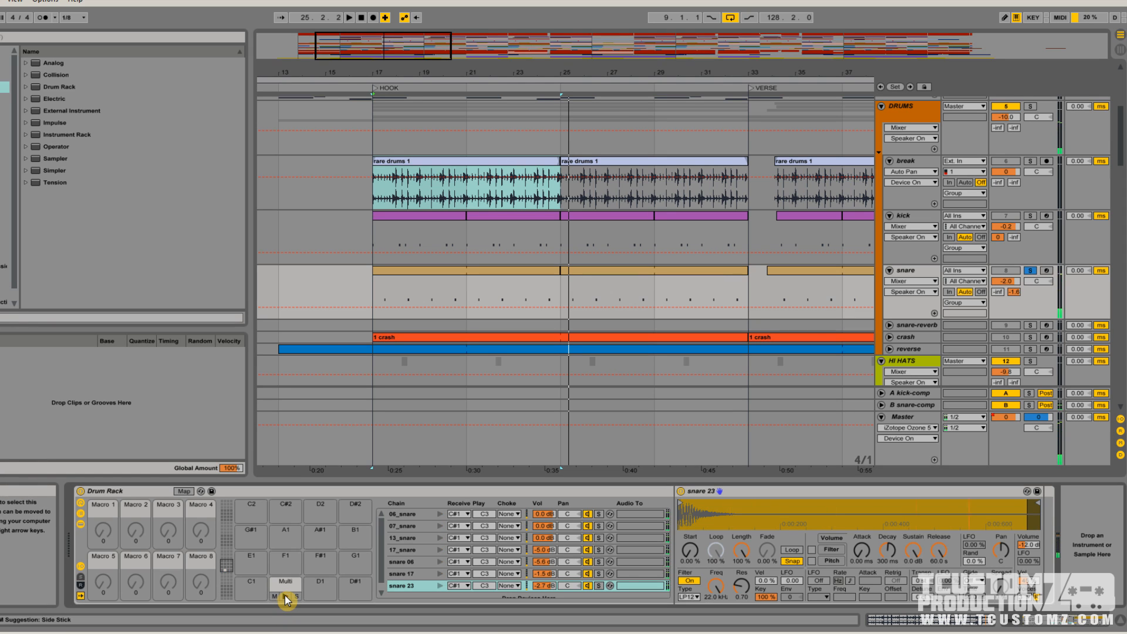
Play the kick and break tracks soloed together with the snare, stop playback, and clear the solos
{"action": "left_click", "coordinate": [1030, 216]}
{"action": "left_click", "coordinate": [1030, 160]}
{"action": "key", "text": "space"}
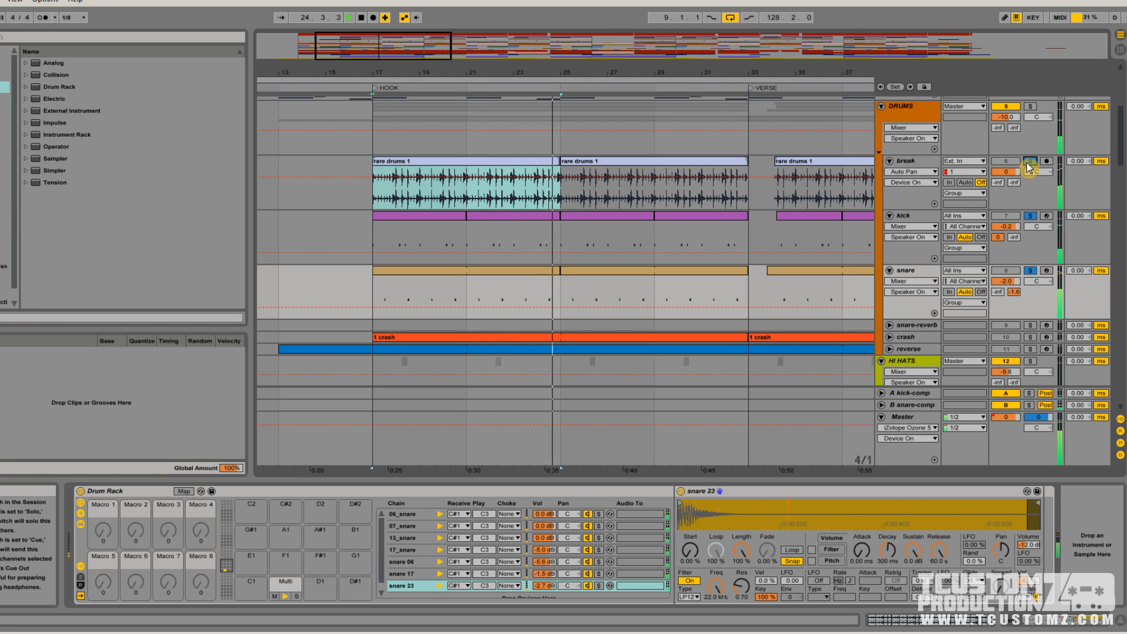
{"action": "key", "text": "space"}
{"action": "left_click", "coordinate": [1027, 164]}
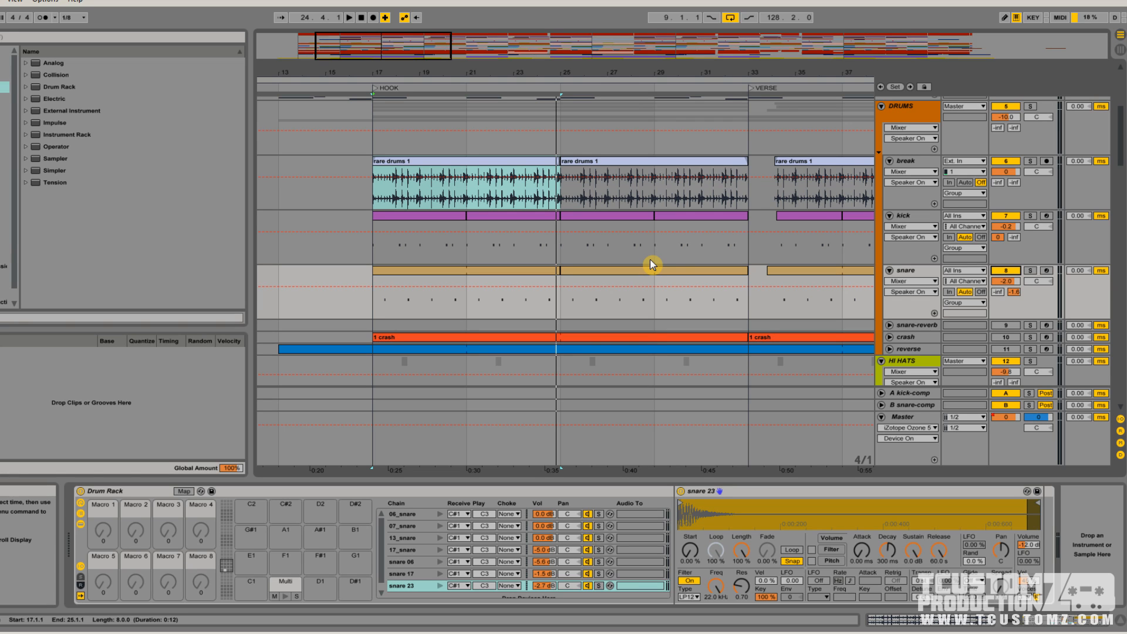
Switch to the Session View mixer and examine the kick and snare sends to the A kick-comp and B snare-comp returns
{"action": "left_click", "coordinate": [926, 222]}
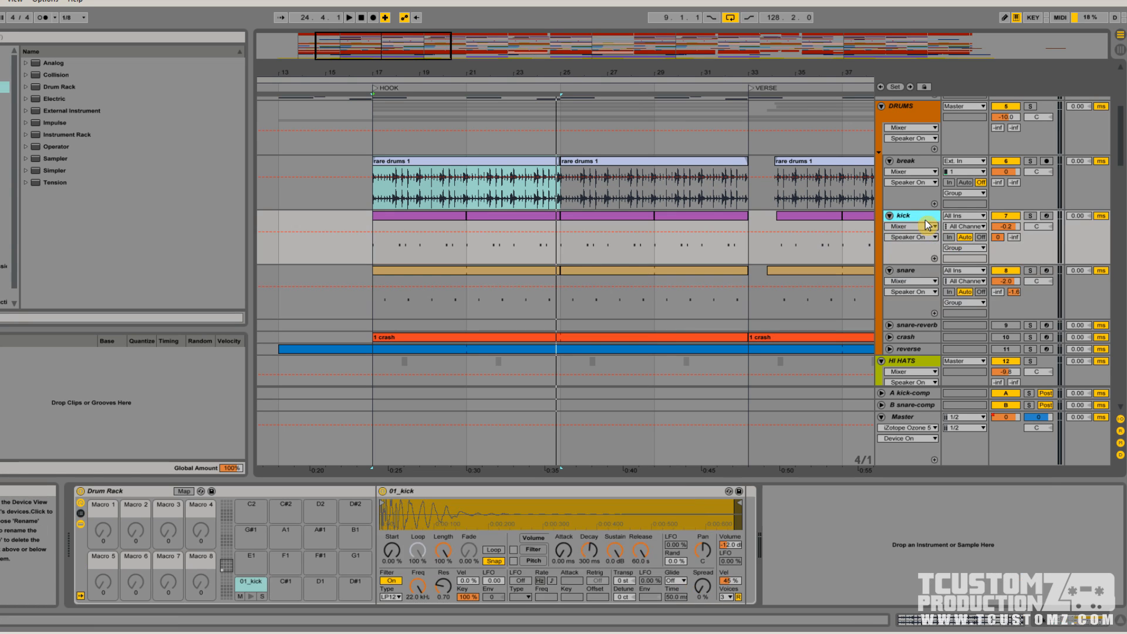
{"action": "left_click", "coordinate": [1119, 49]}
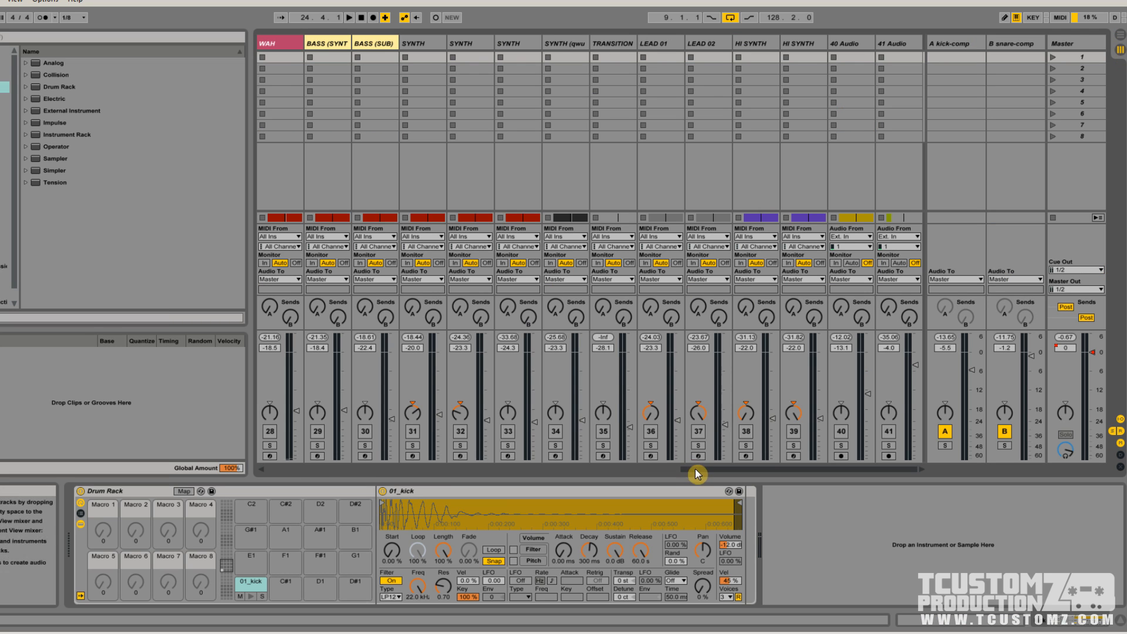
{"action": "left_click_drag", "start_coordinate": [356, 443], "coordinate": [240, 439]}
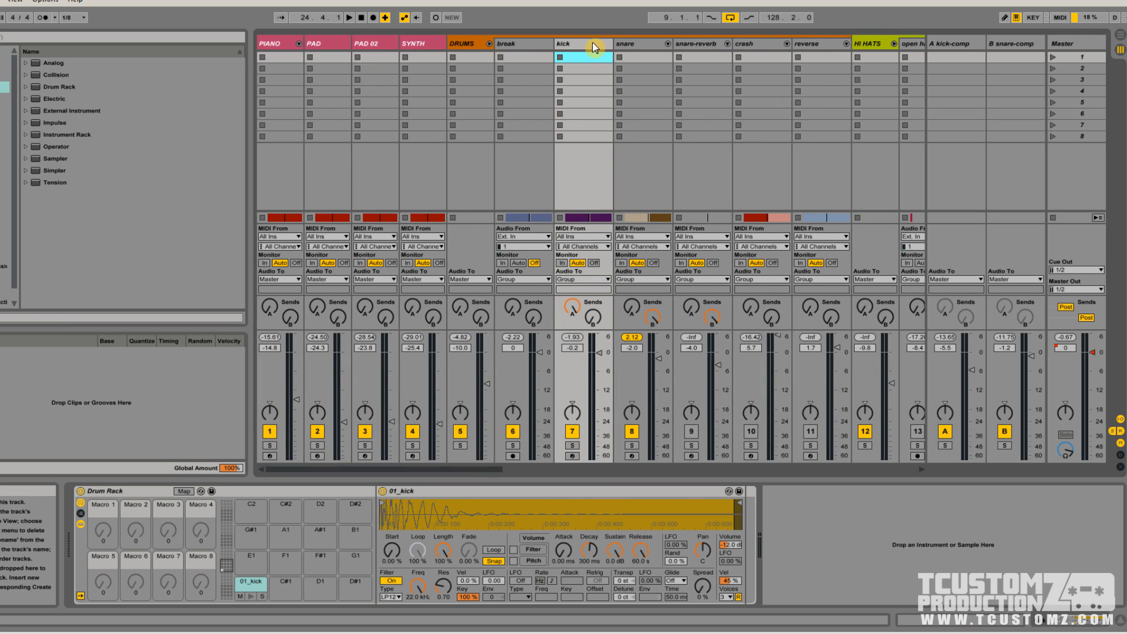
{"action": "left_click", "coordinate": [648, 43]}
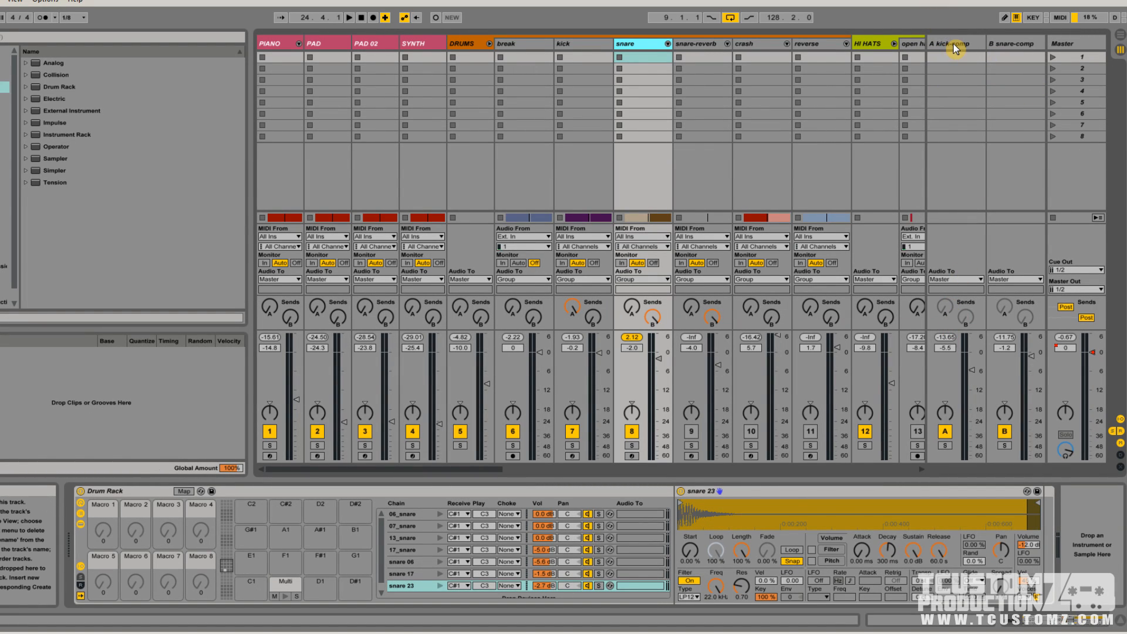
{"action": "key", "text": "Left"}
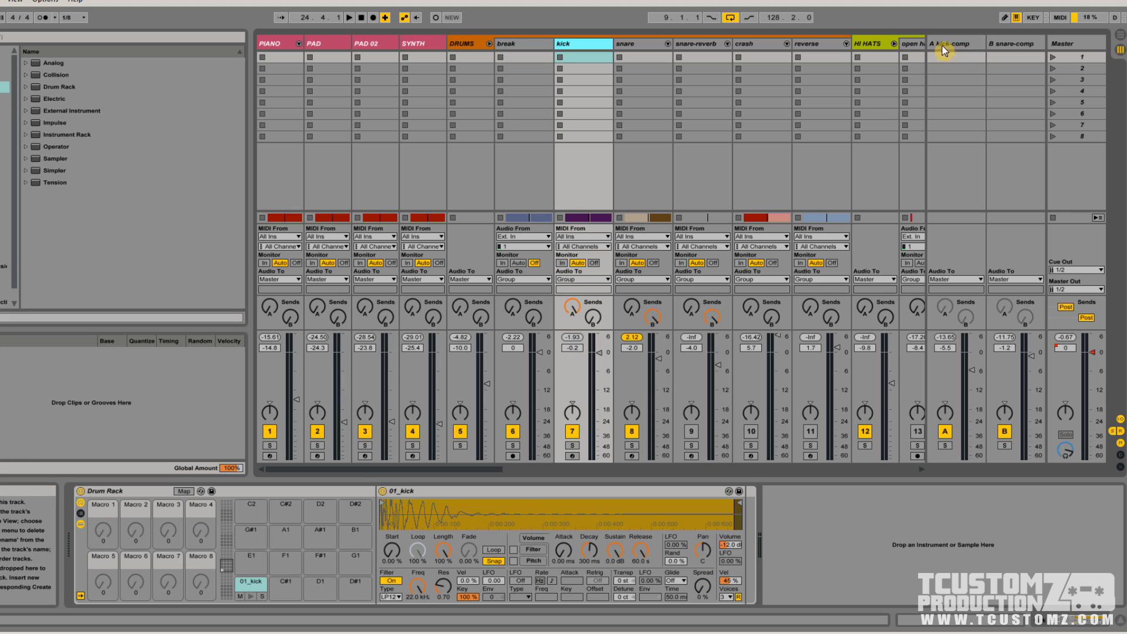
{"action": "left_click_drag", "start_coordinate": [573, 306], "coordinate": [572, 358]}
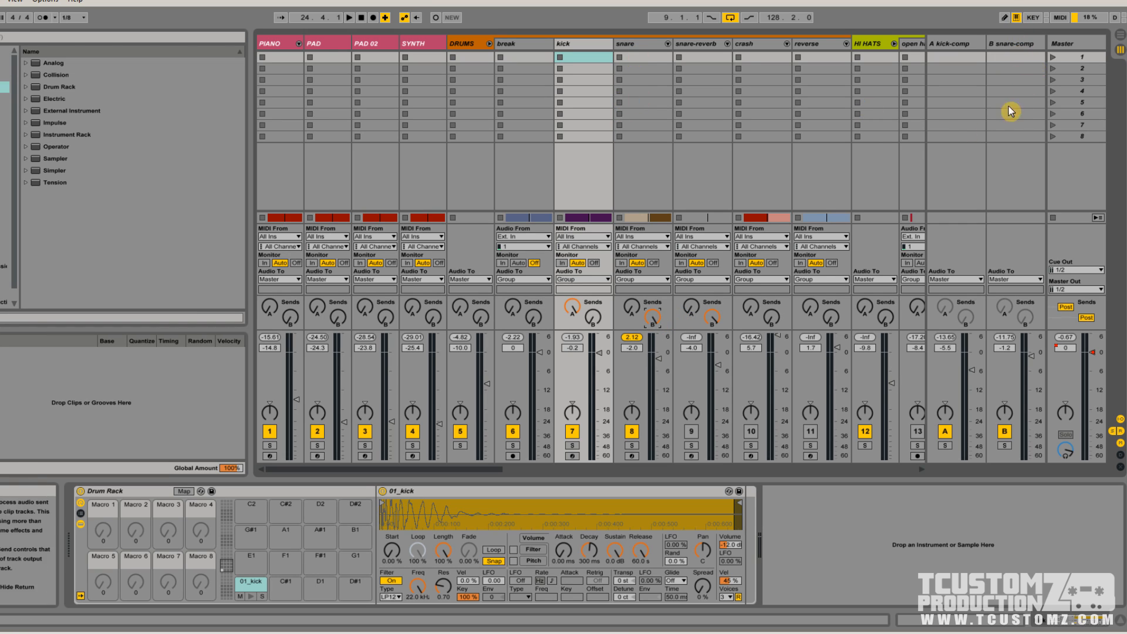
Return to the Arrangement View, solo the snare-reverb track, and play from just before its single clip in the second verse
{"action": "key", "text": "Tab"}
{"action": "left_click", "coordinate": [863, 224]}
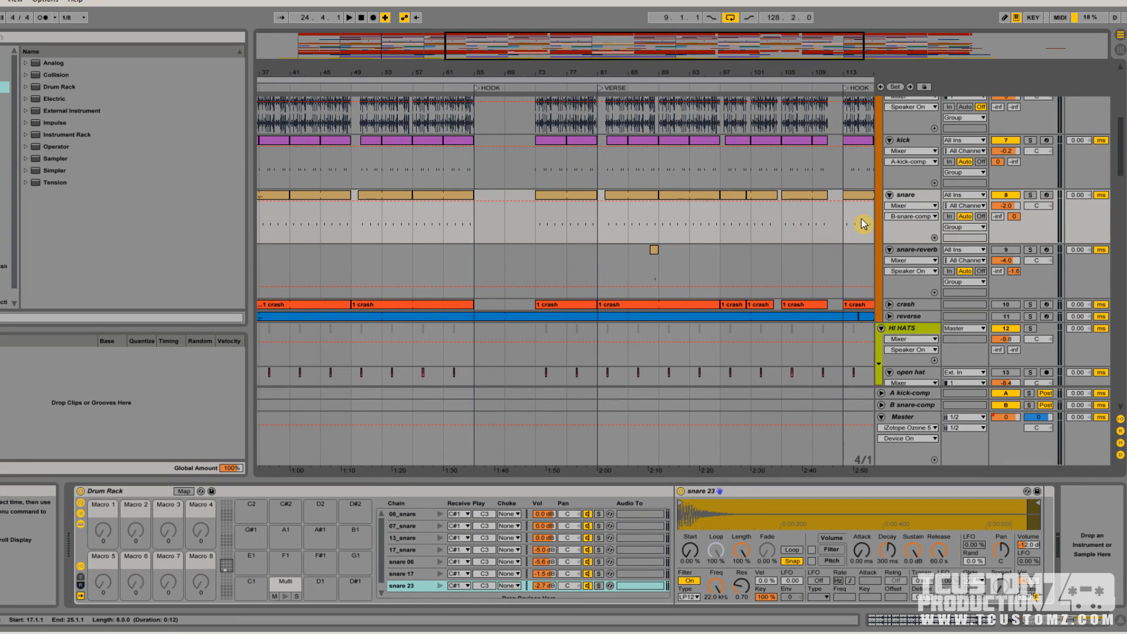
{"action": "left_click", "coordinate": [911, 251]}
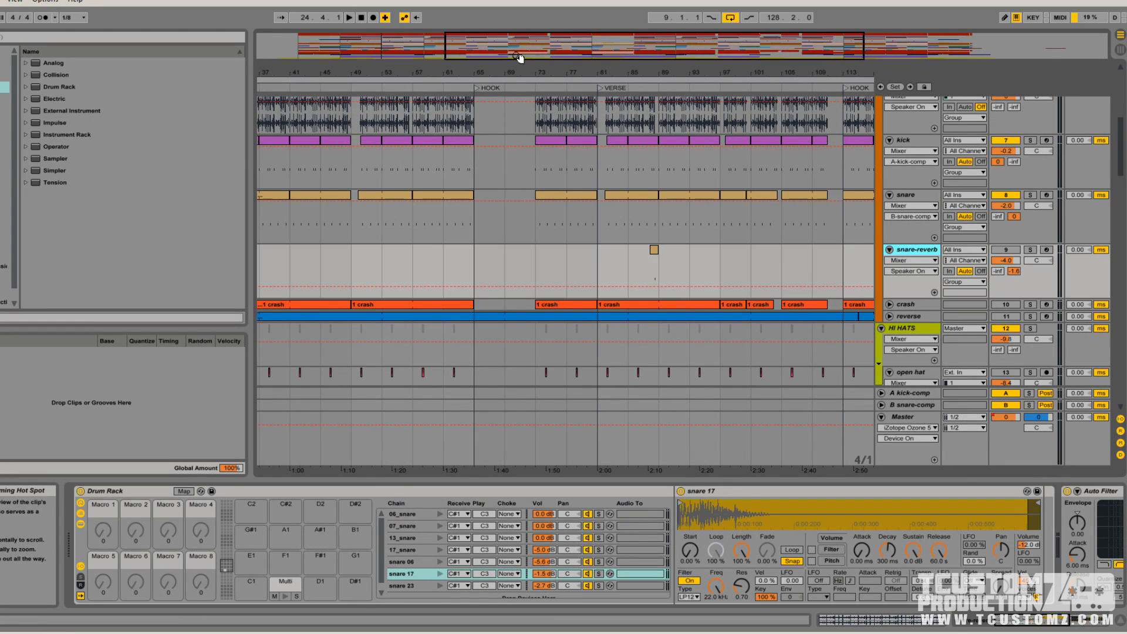
{"action": "left_click_drag", "start_coordinate": [527, 52], "coordinate": [526, 34]}
{"action": "left_click_drag", "start_coordinate": [569, 65], "coordinate": [623, 88]}
{"action": "left_click", "coordinate": [1031, 251]}
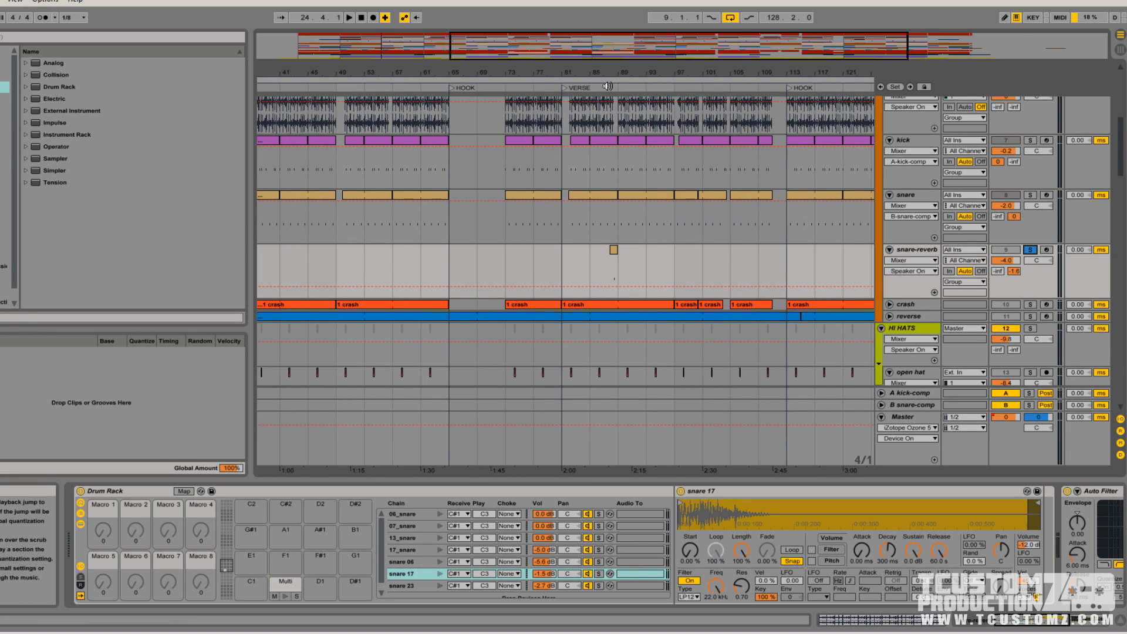
{"action": "left_click", "coordinate": [609, 87]}
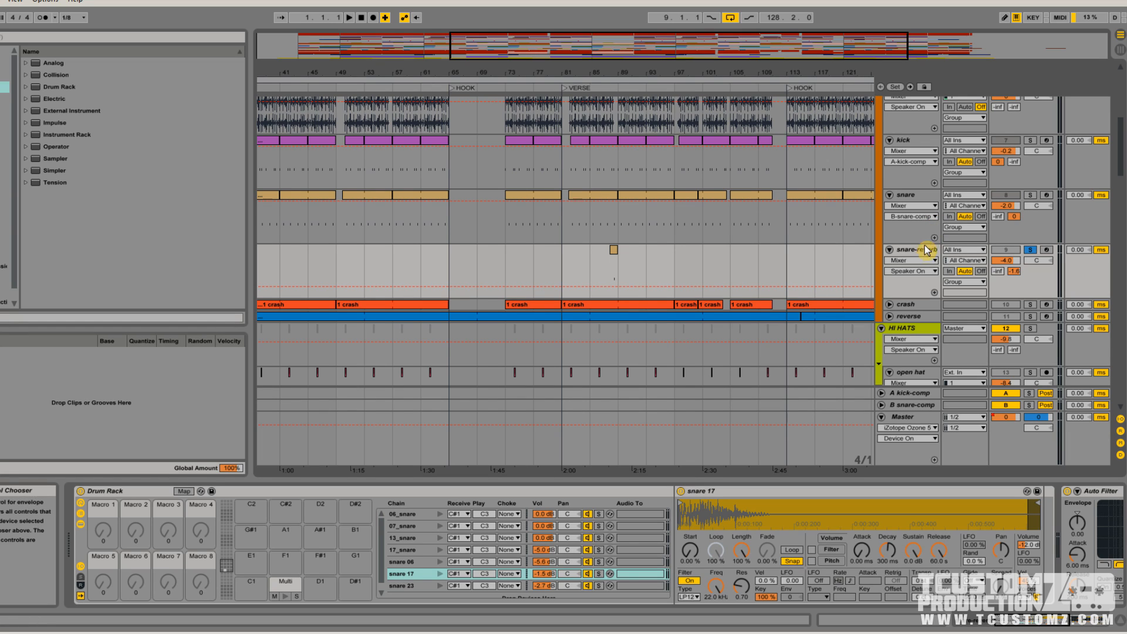
Solo the crash track and open the 1 crash clip at the first hook to examine its MIDI notes
{"action": "scroll", "coordinate": [925, 253], "scroll_direction": "down", "scroll_amount": 1}
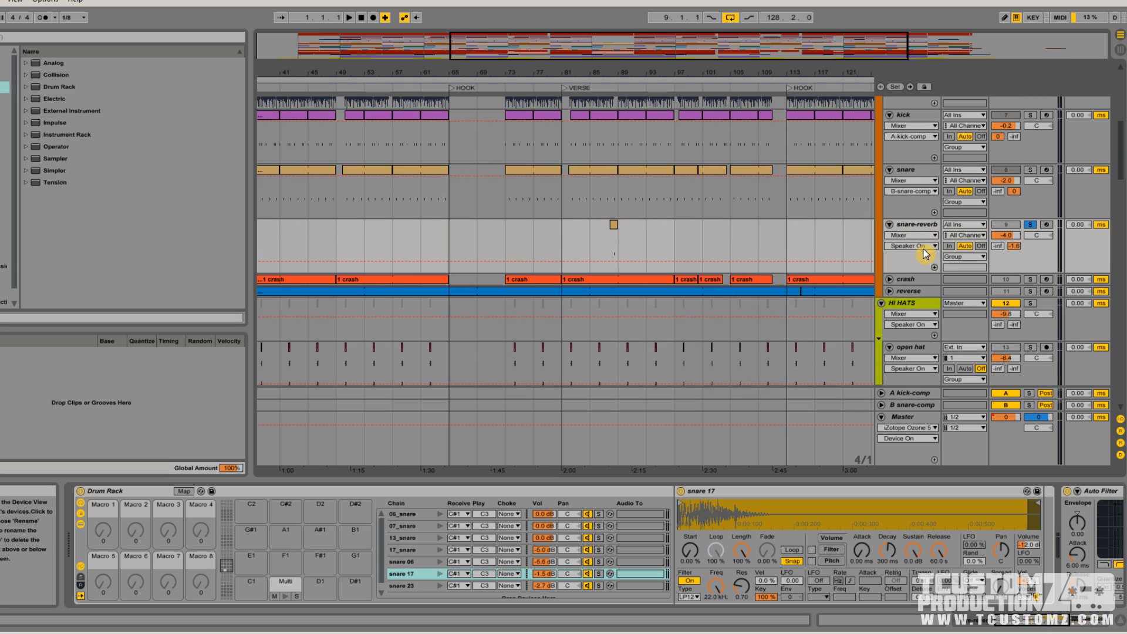
{"action": "double_click", "coordinate": [558, 56]}
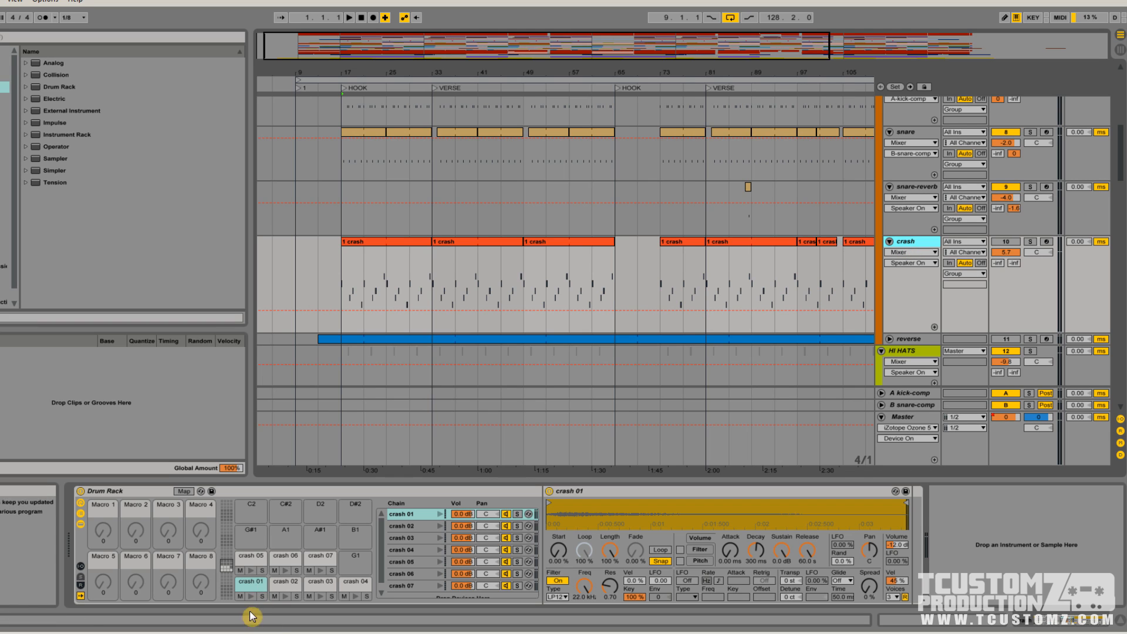
{"action": "left_click", "coordinate": [432, 241]}
{"action": "key", "text": "plus"}
{"action": "double_click", "coordinate": [558, 241]}
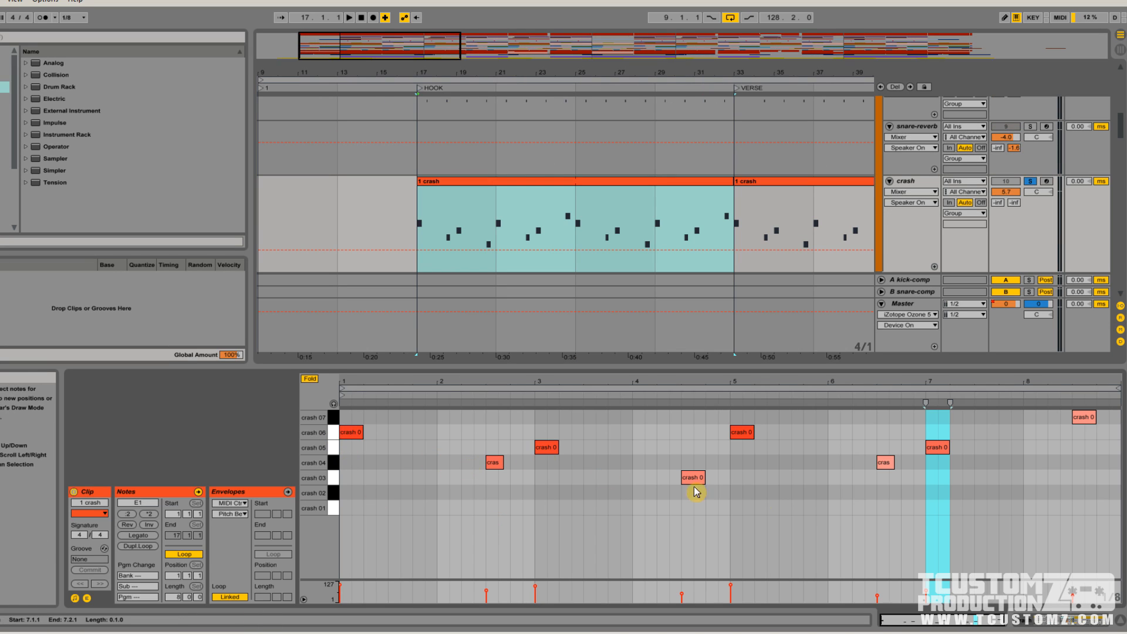
Open the crash track's Drum Rack and audition its crash pads up to crash 07
{"action": "left_click", "coordinate": [912, 181]}
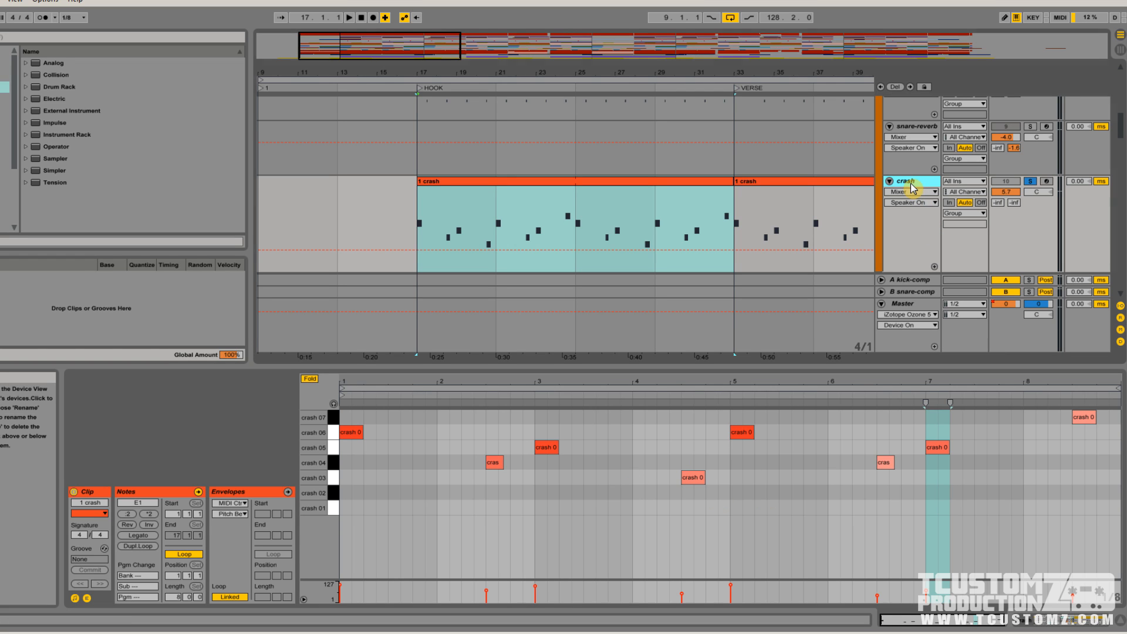
{"action": "double_click", "coordinate": [912, 187]}
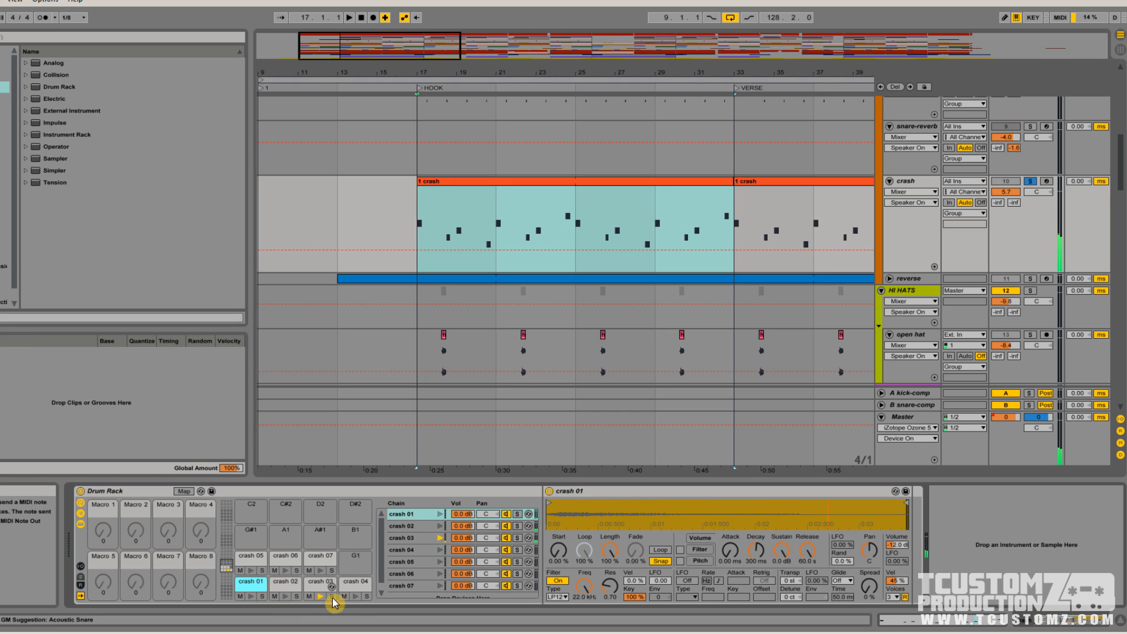
{"action": "left_click", "coordinate": [356, 596]}
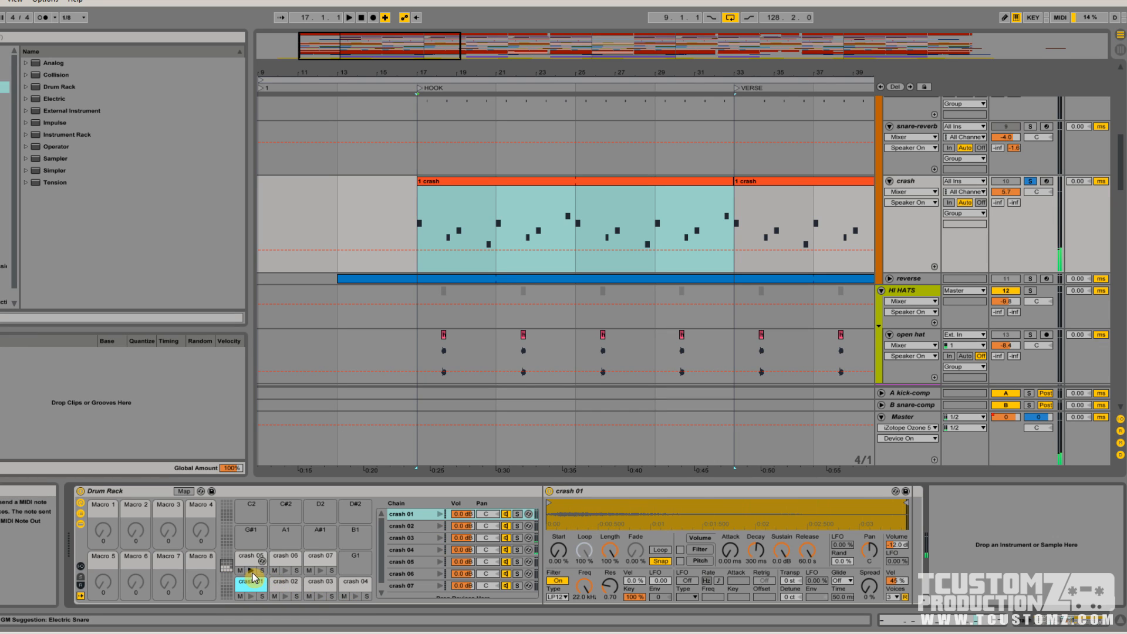
{"action": "left_click", "coordinate": [285, 570]}
{"action": "left_click", "coordinate": [320, 570]}
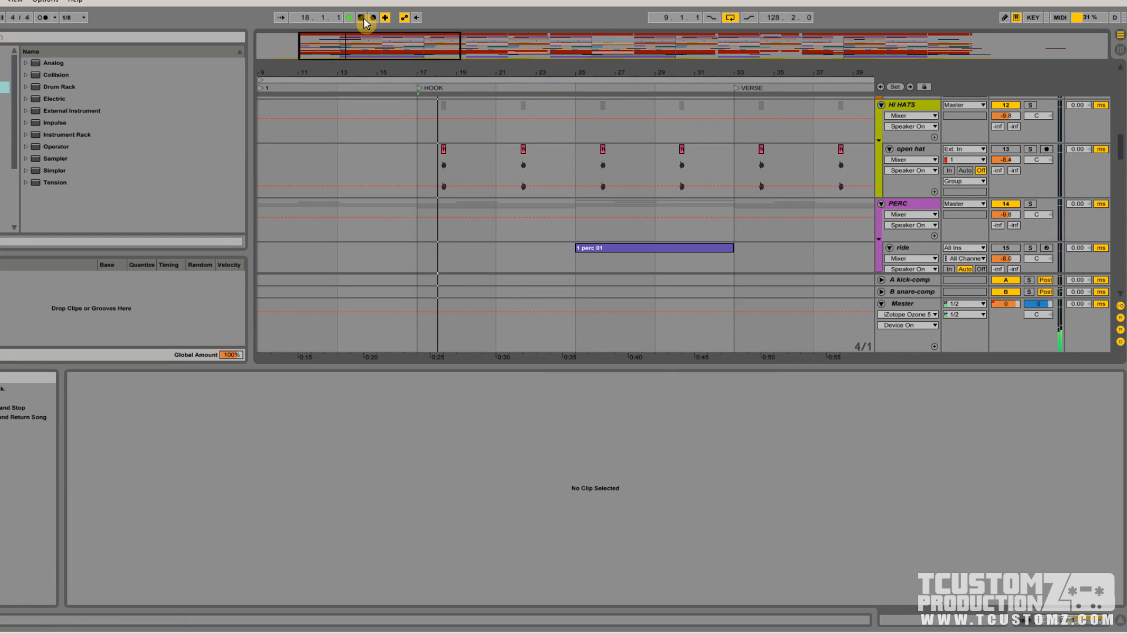
Solo the reverse track, play its transition from the hook into the verse, and inspect its Simple Delay and Reverb devices
{"action": "scroll", "coordinate": [725, 202], "scroll_direction": "up", "scroll_amount": 1}
{"action": "scroll", "coordinate": [725, 203], "scroll_direction": "up", "scroll_amount": 5}
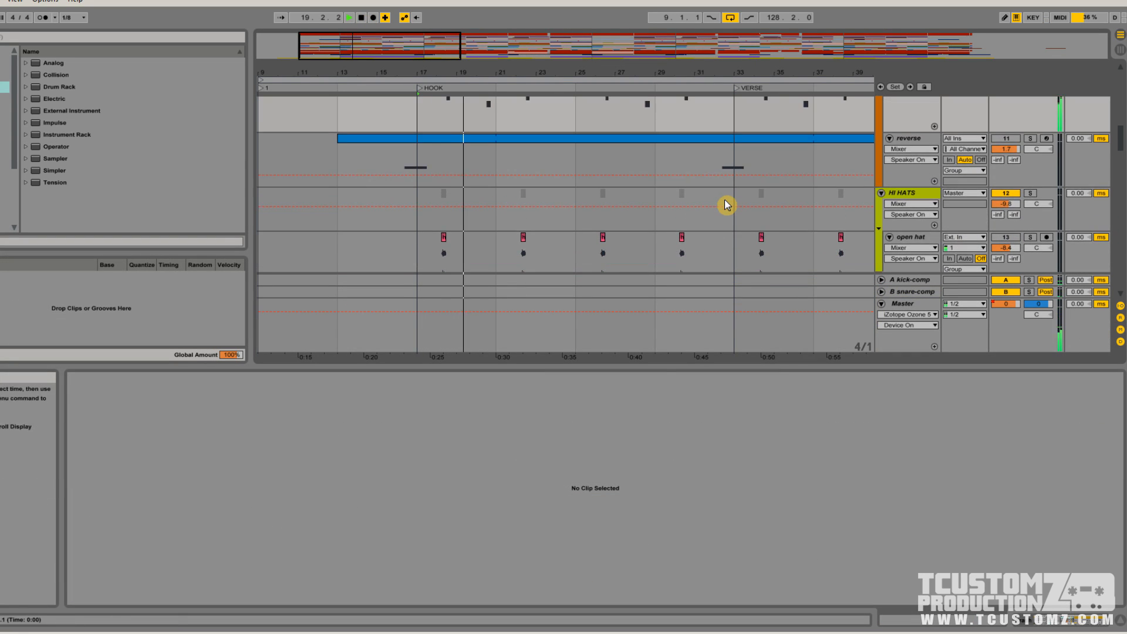
{"action": "left_click_drag", "start_coordinate": [665, 73], "coordinate": [668, 59]}
{"action": "left_click", "coordinate": [1123, 623]}
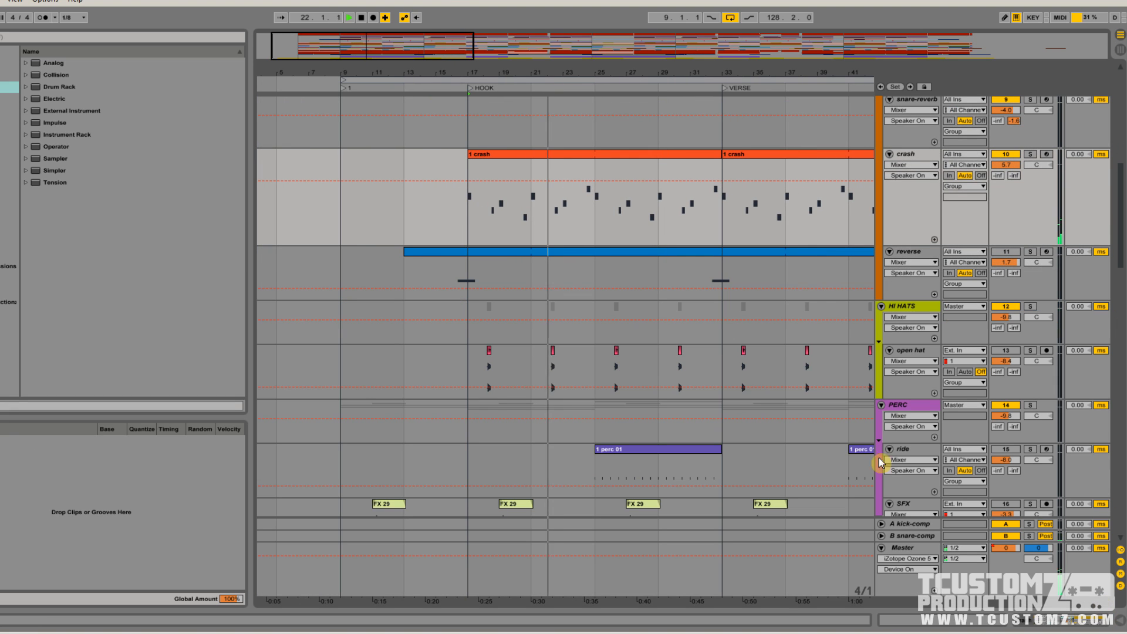
{"action": "left_click_drag", "start_coordinate": [590, 72], "coordinate": [727, 83]}
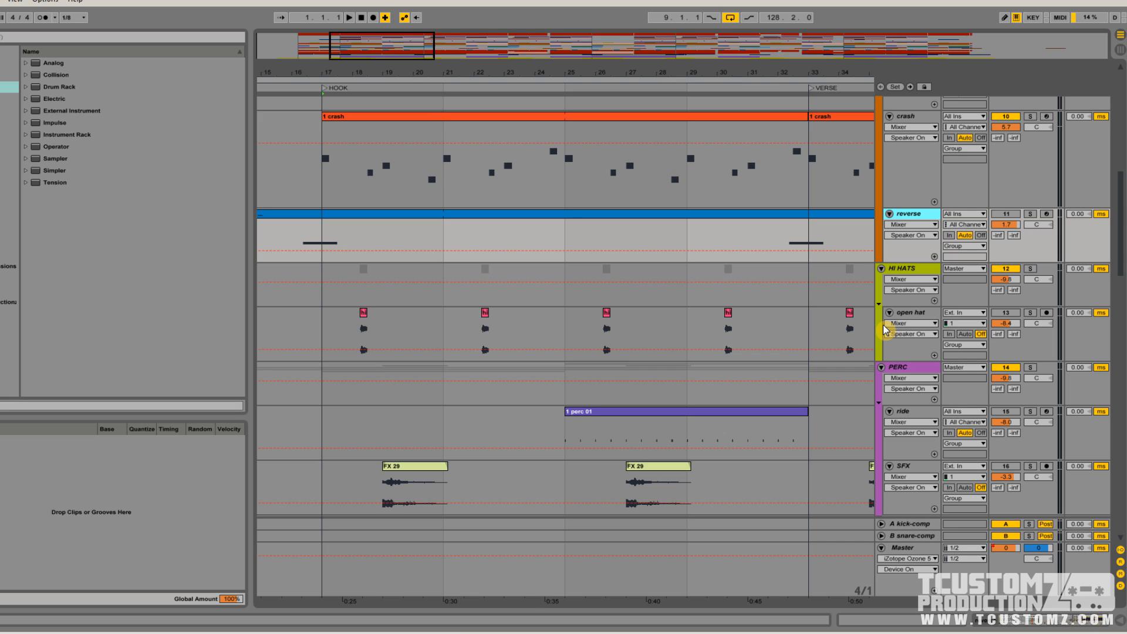
{"action": "left_click", "coordinate": [1030, 214]}
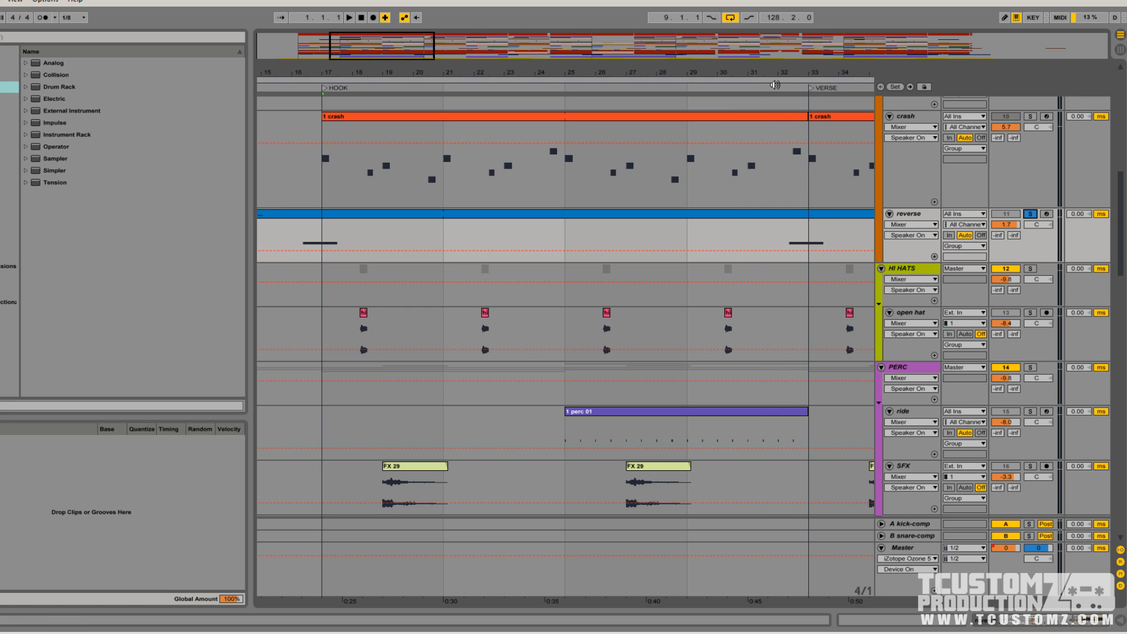
{"action": "left_click", "coordinate": [775, 85]}
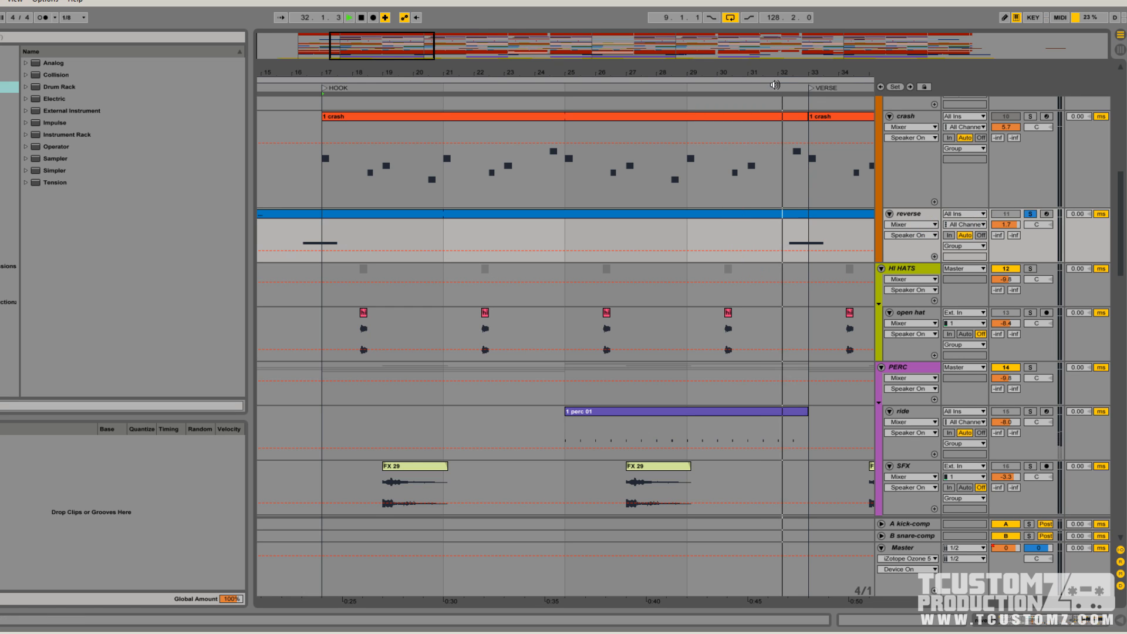
{"action": "double_click", "coordinate": [896, 212]}
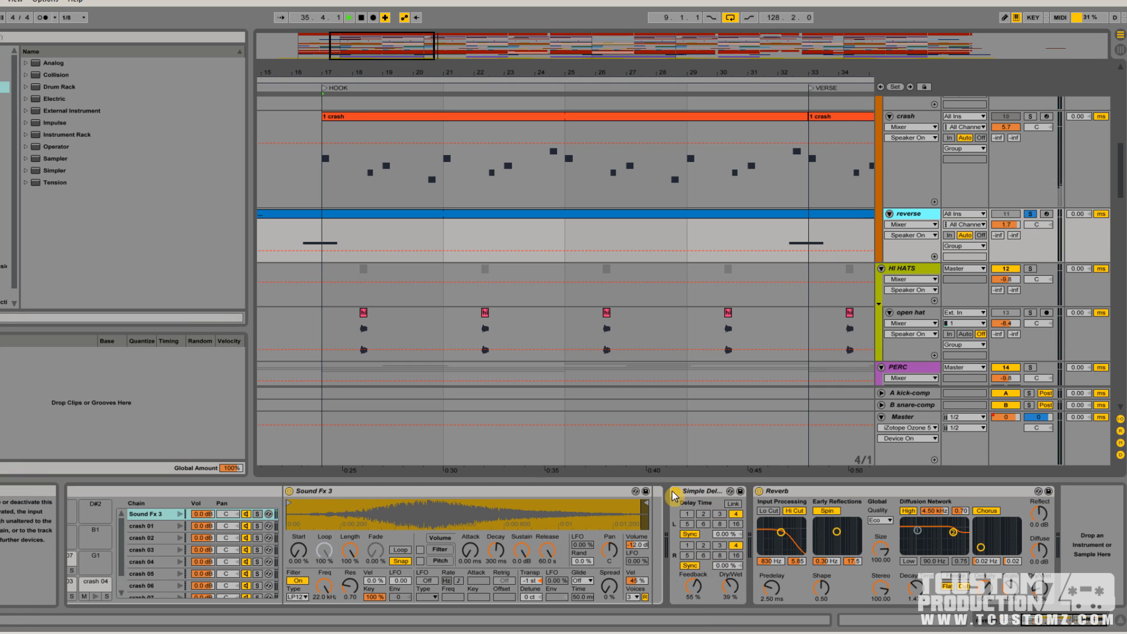
{"action": "left_click", "coordinate": [737, 546]}
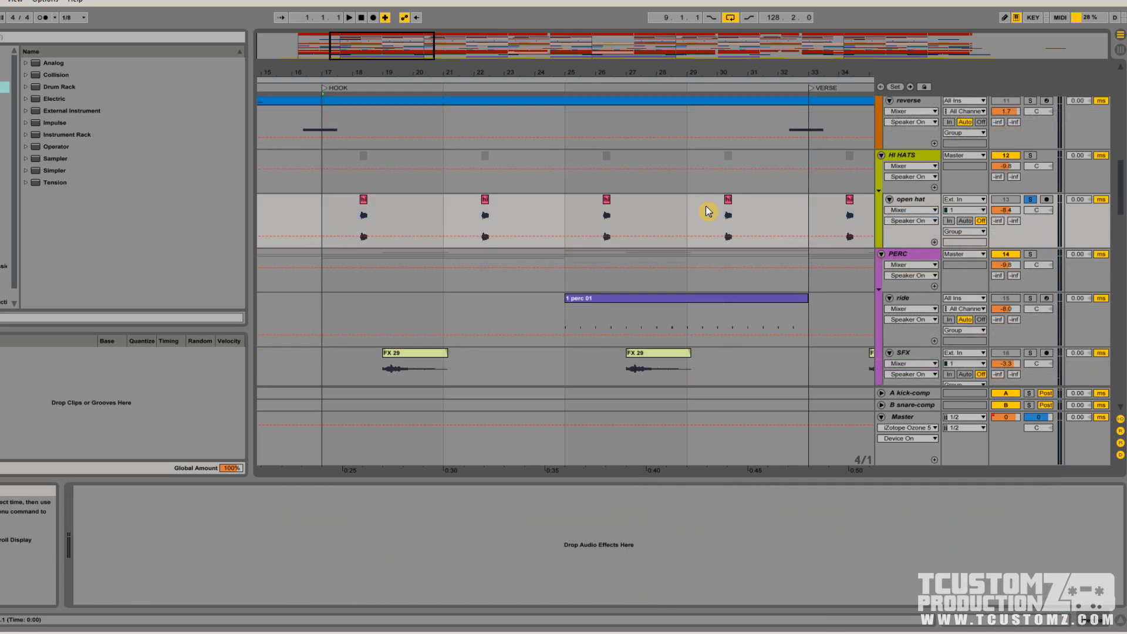
Inspect the hi hat 02 sample clip near bar 30 on the soloed open hat track, and show the track's devices
{"action": "scroll", "coordinate": [709, 212], "scroll_direction": "down", "scroll_amount": 1}
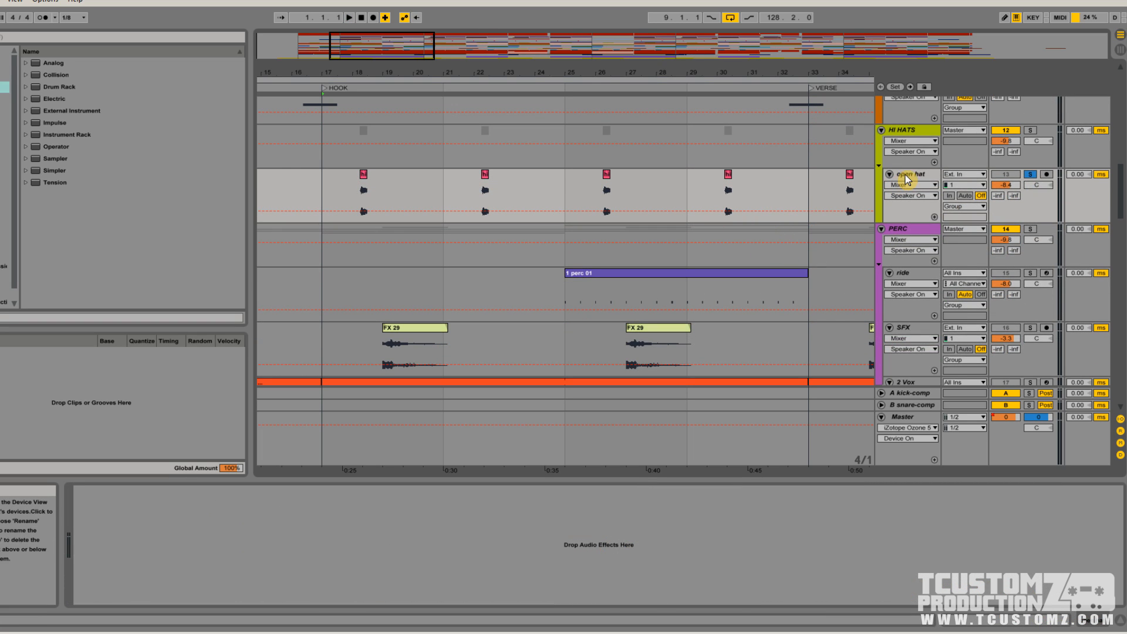
{"action": "left_click_drag", "start_coordinate": [465, 44], "coordinate": [498, 62]}
{"action": "double_click", "coordinate": [499, 176]}
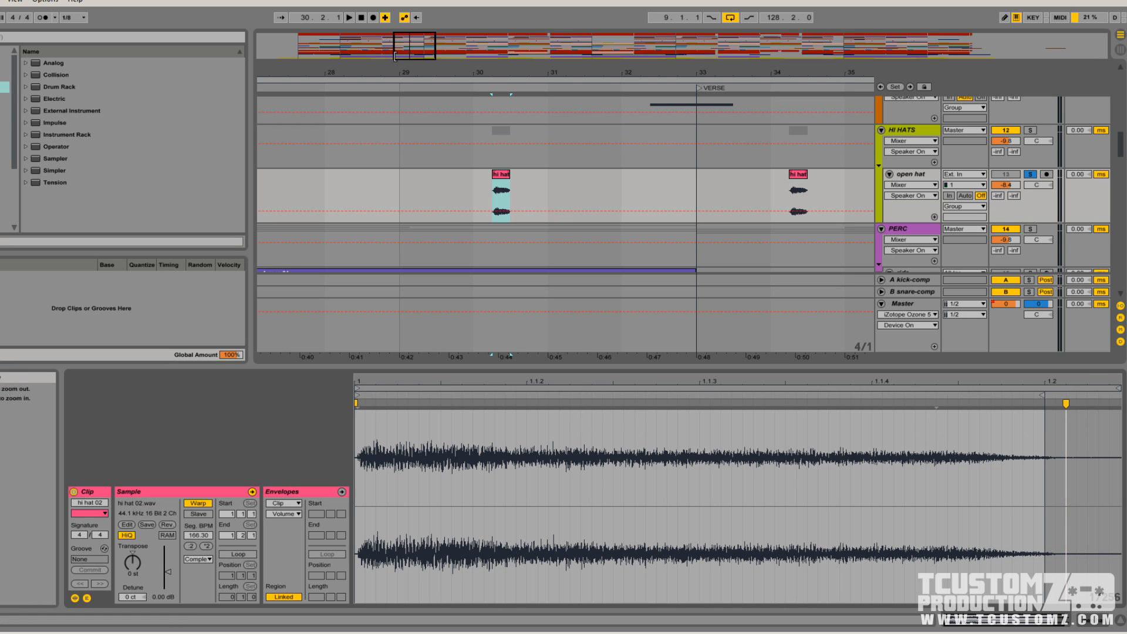
{"action": "left_click_drag", "start_coordinate": [406, 73], "coordinate": [314, 104]}
{"action": "double_click", "coordinate": [926, 176]}
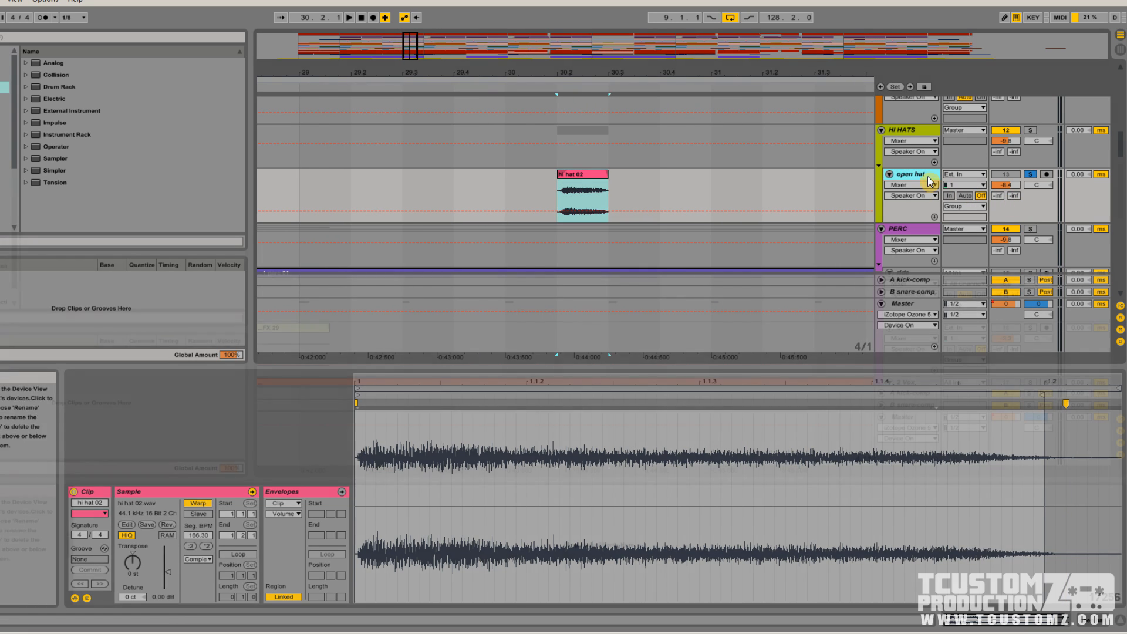
Add a locator at bar 25, where the ride clip begins, and play the soloed ride track from there
{"action": "left_click", "coordinate": [550, 86]}
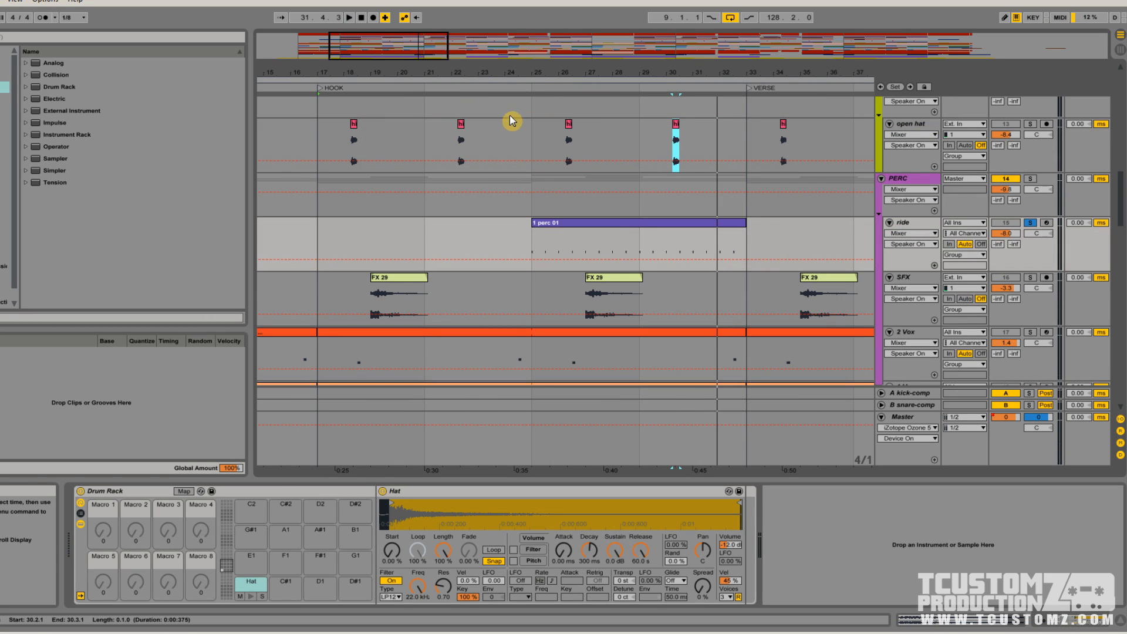
{"action": "right_click", "coordinate": [531, 89]}
{"action": "left_click", "coordinate": [549, 120]}
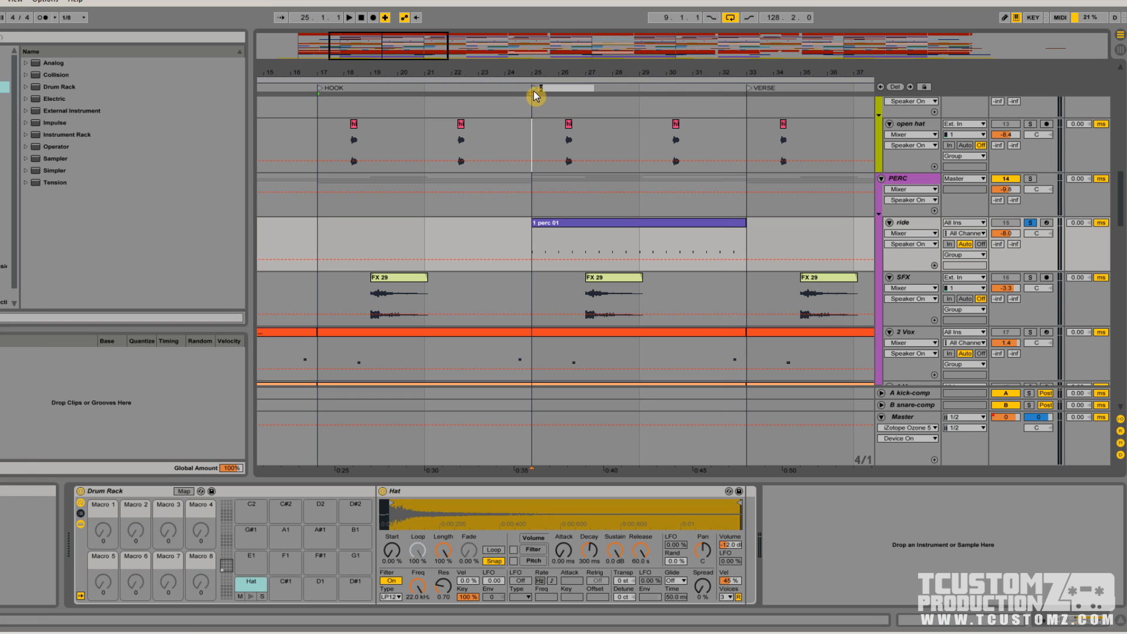
{"action": "right_click", "coordinate": [534, 90]}
{"action": "left_click", "coordinate": [558, 156]}
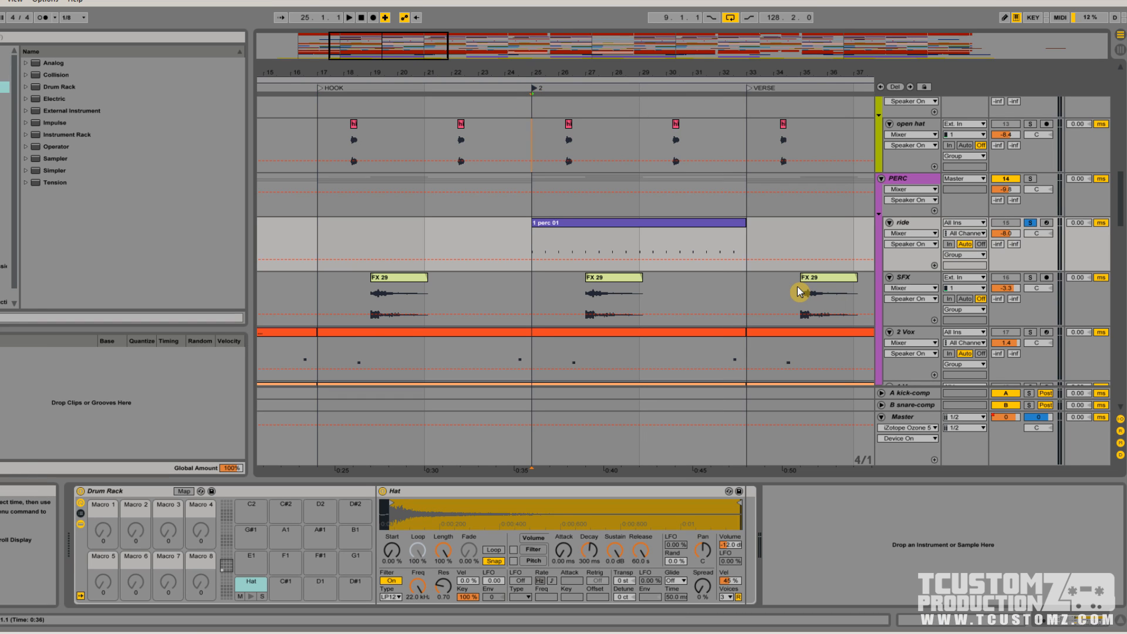
{"action": "key", "text": "space"}
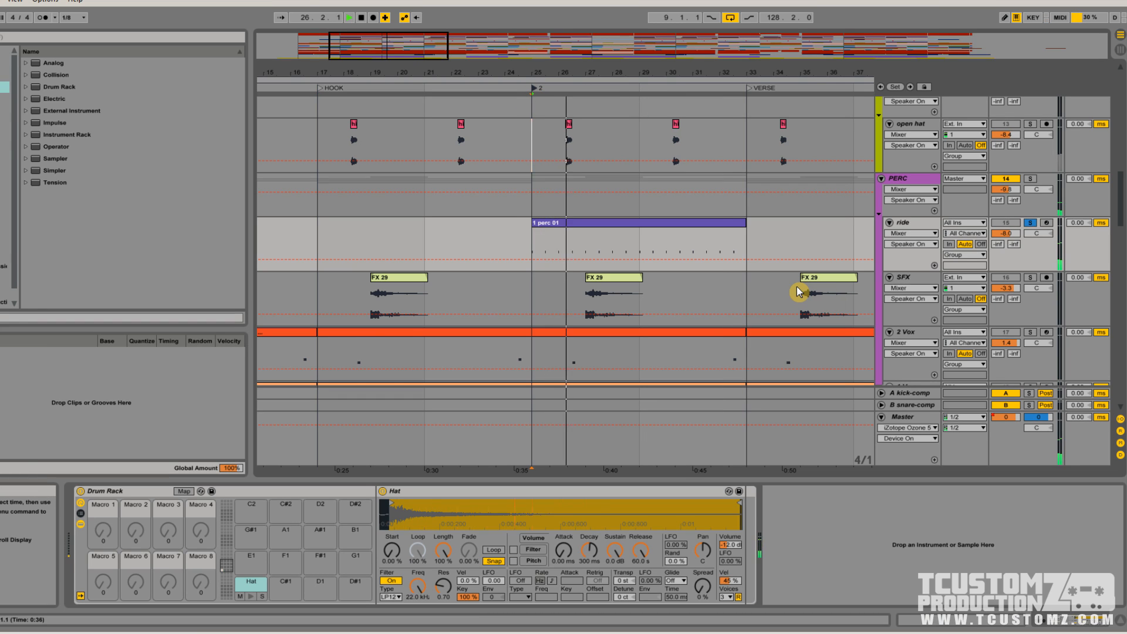